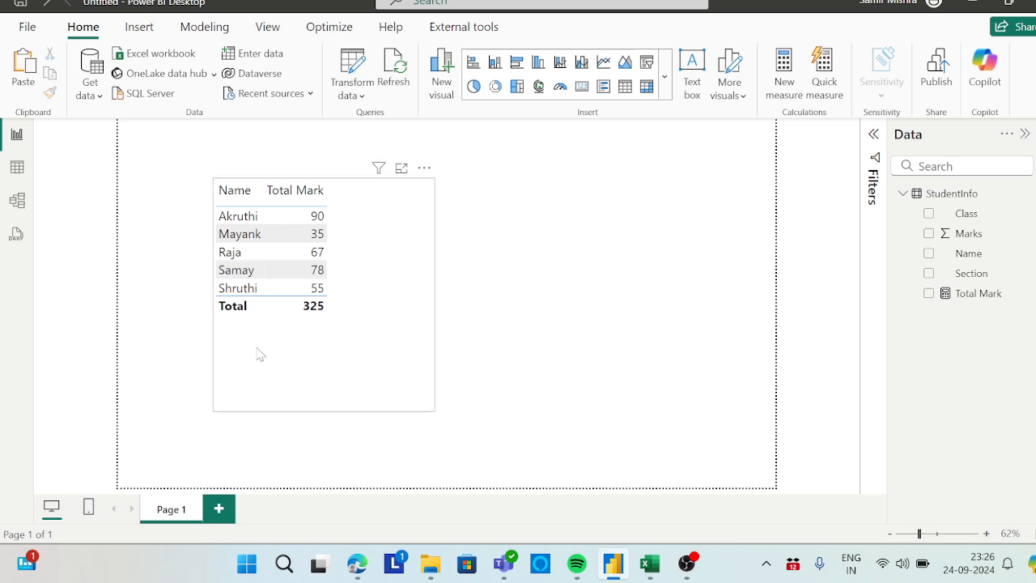
# - Review the StudentInfo table's data rows and the formula of its Total Mark measure, and return to the report page
pyautogui.click(16, 169)
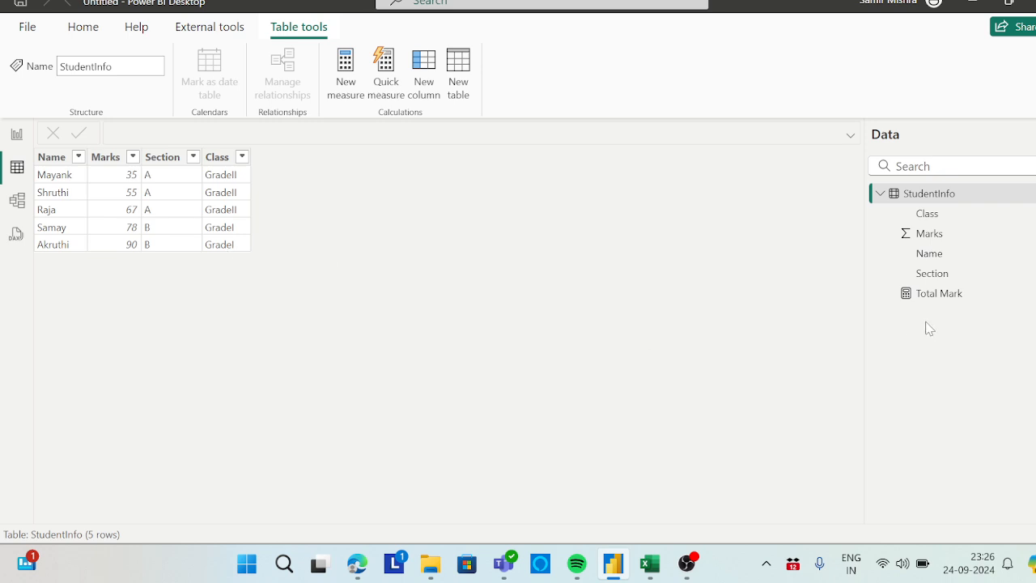
pyautogui.click(938, 295)
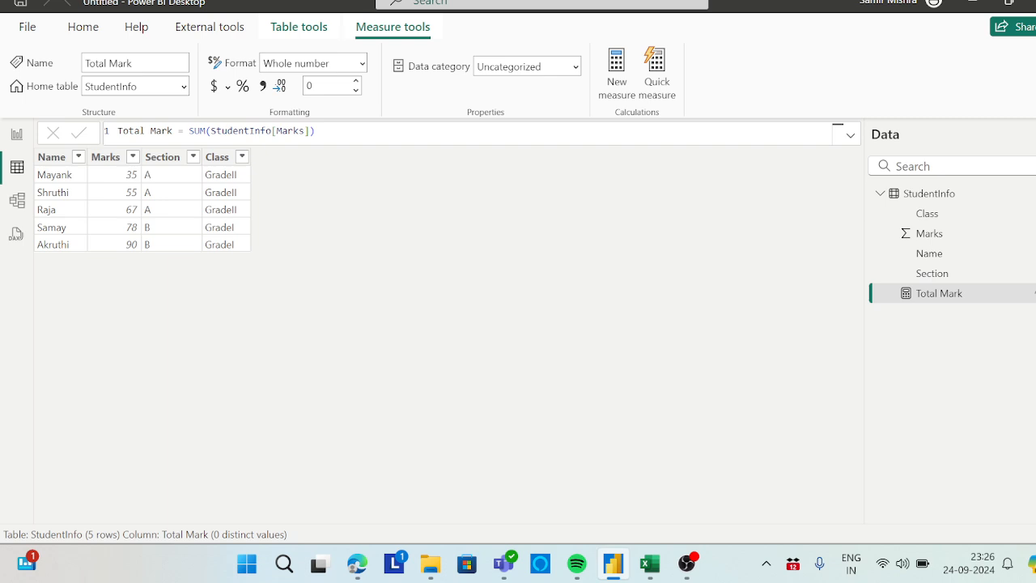
pyautogui.click(16, 134)
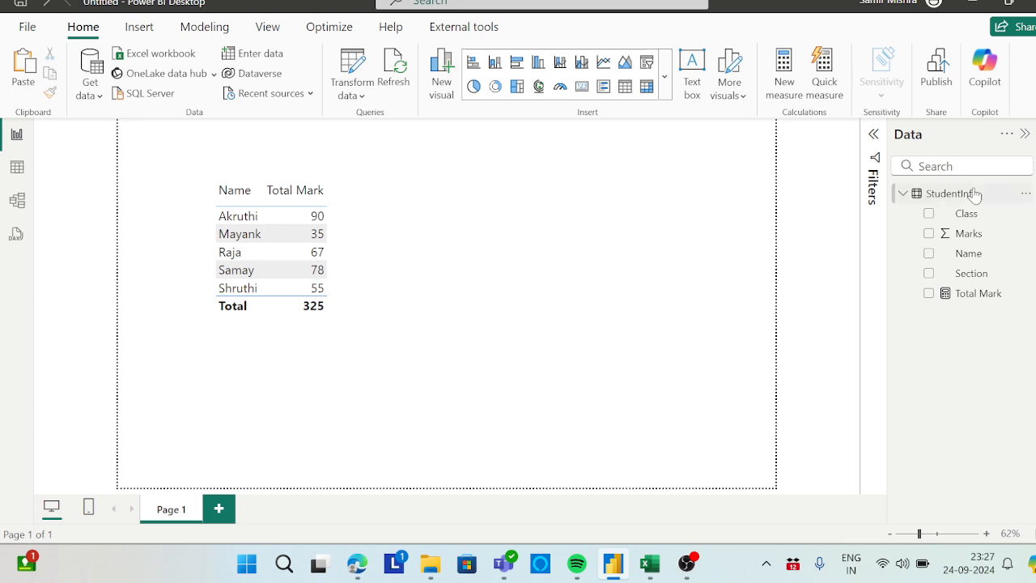
# - Create a new measure in the StudentInfo table named Total Marks Not Filtered
pyautogui.click(1026, 197)
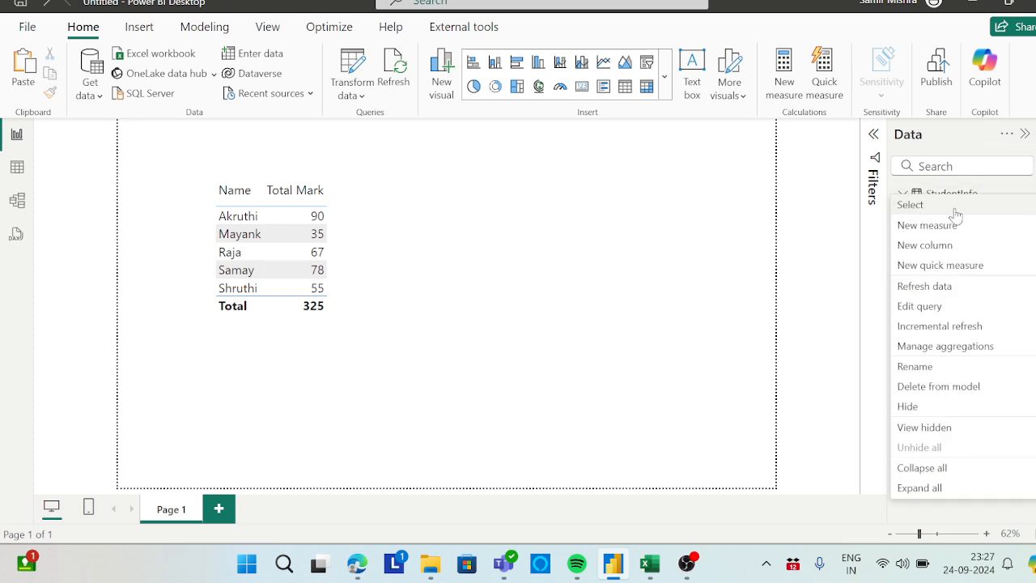
pyautogui.click(523, 157)
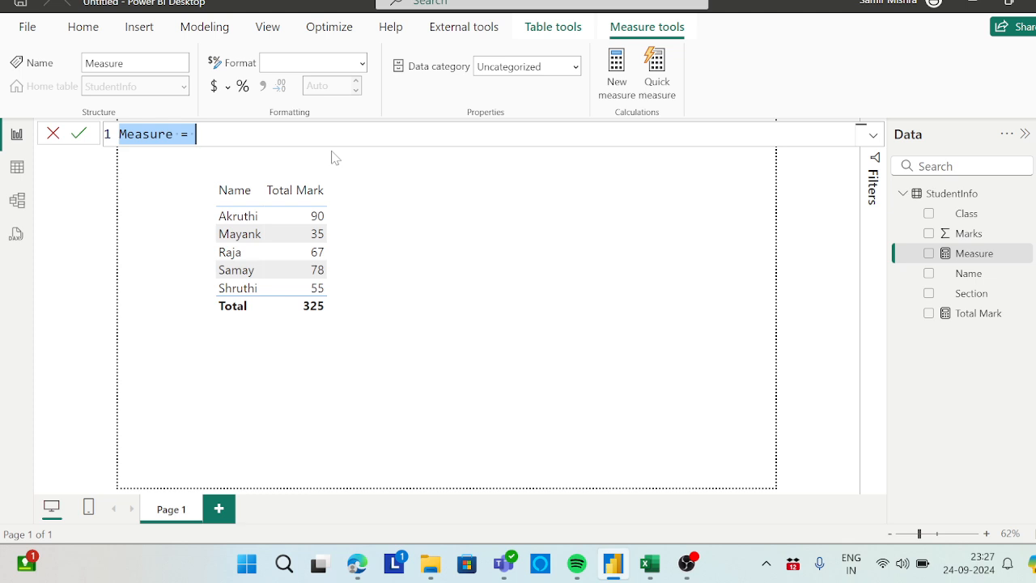
pyautogui.write('Tota')
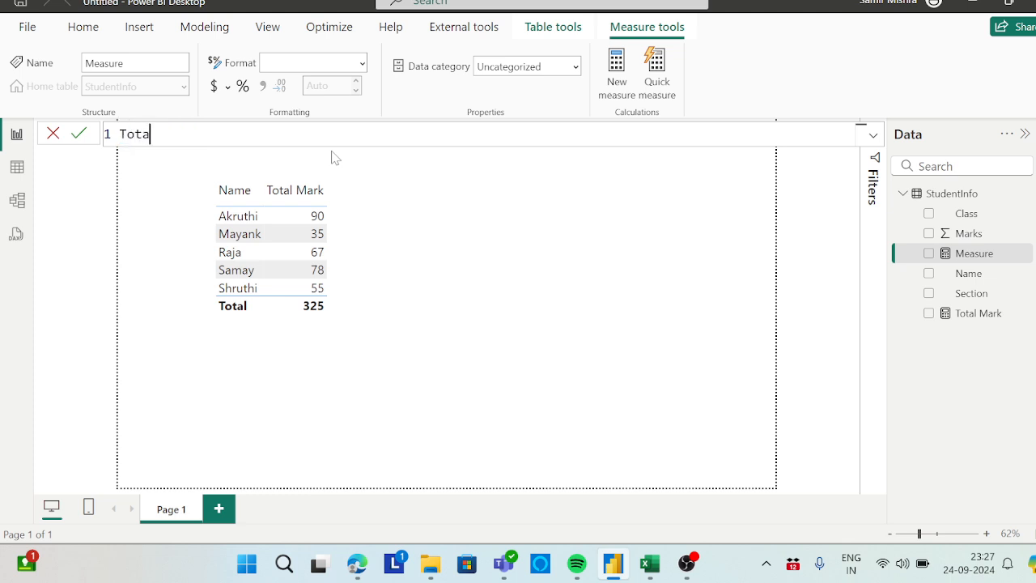
pyautogui.write('l Marks Not F')
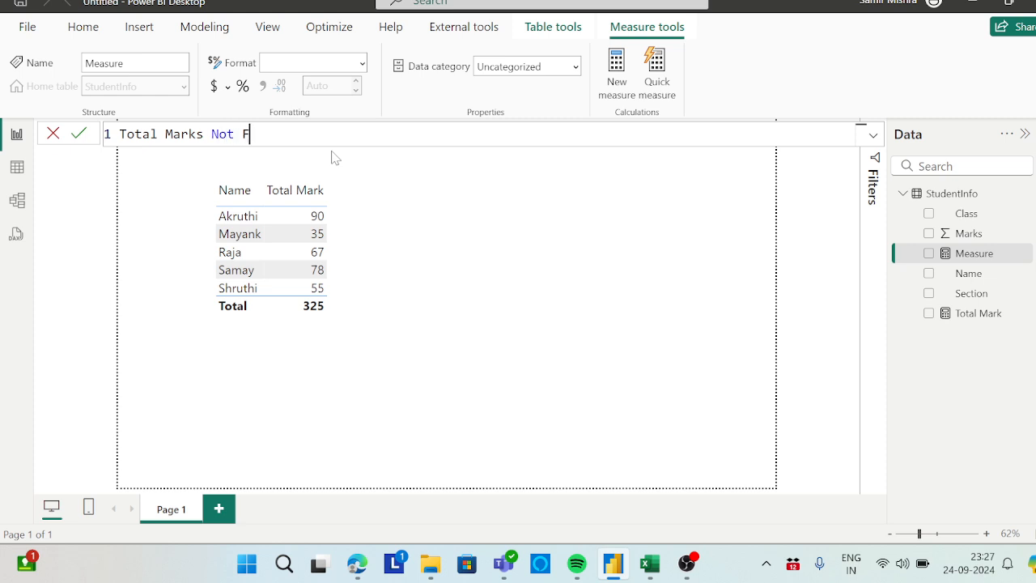
pyautogui.write('iltered=')
pyautogui.hotkey('shift', 'Return')
# - Start the measure's formula with CALCULATE on its own line and [Total Mark] as the expression
pyautogui.write('cal')
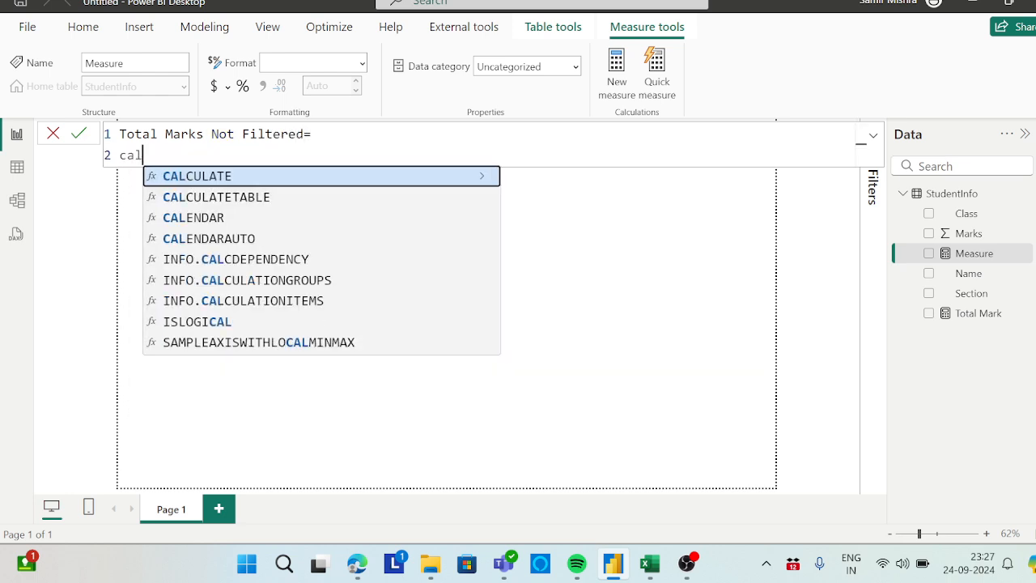
pyautogui.press('Tab')
pyautogui.hotkey('shift', 'Return')
pyautogui.write('[to')
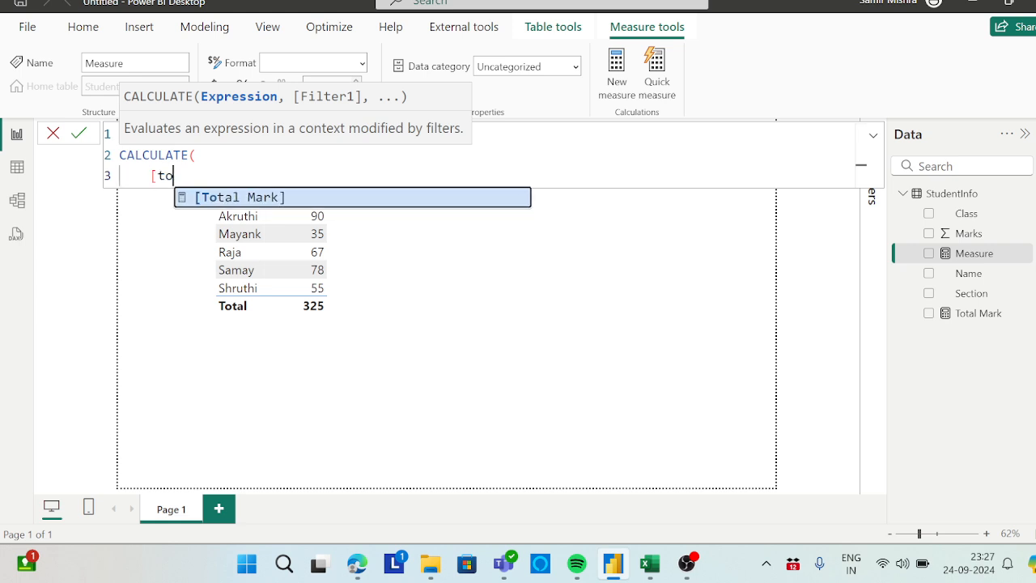
pyautogui.press('Tab')
pyautogui.write(',')
pyautogui.hotkey('shift', 'Return')
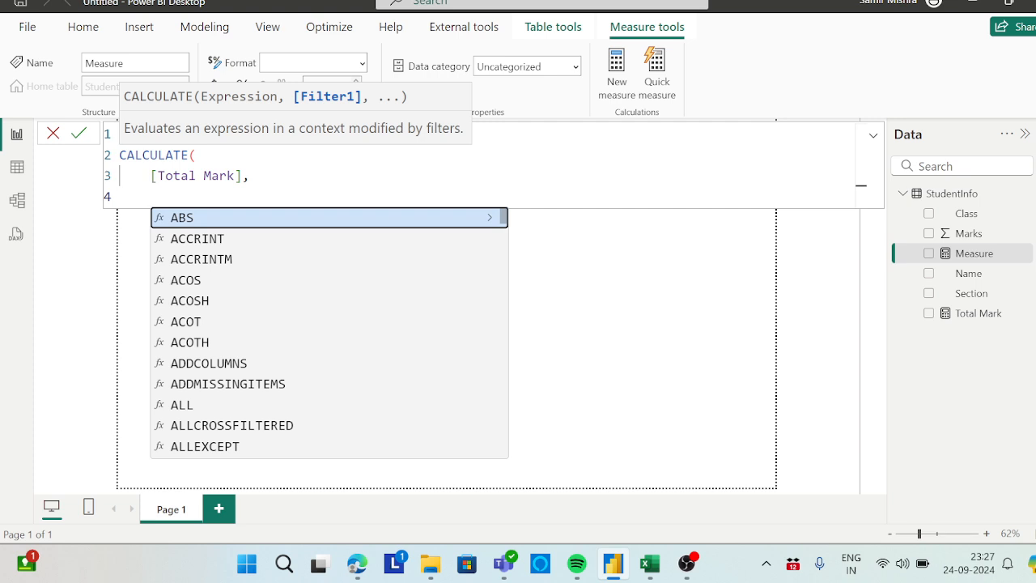
pyautogui.write('remov')
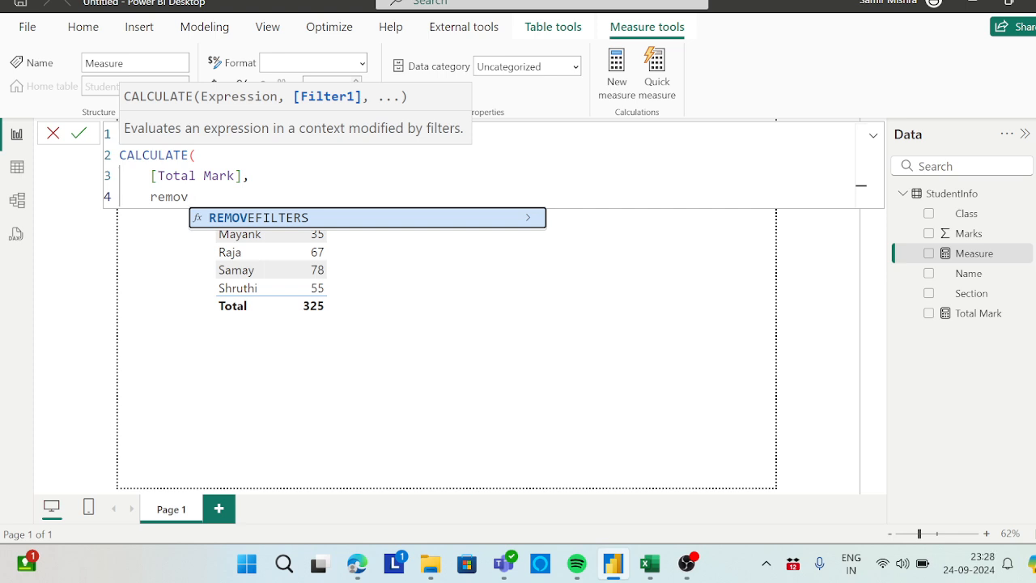
pyautogui.press('BackSpace')
pyautogui.press('BackSpace')
pyautogui.press('BackSpace')
pyautogui.press('BackSpace')
pyautogui.press('BackSpace')
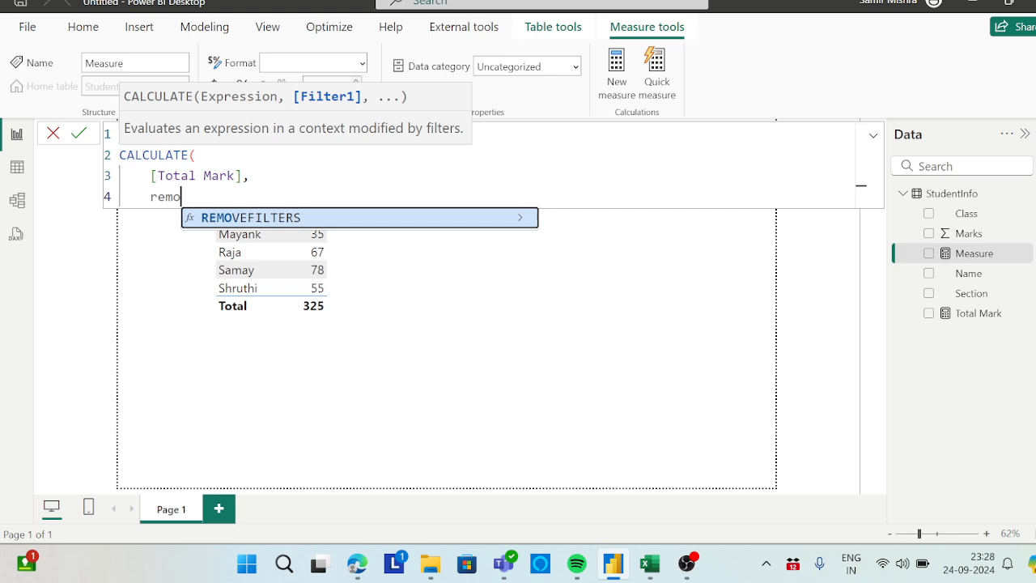
# - Give CALCULATE the filter argument ALL(), close the formula and commit the measure
pyautogui.write('al')
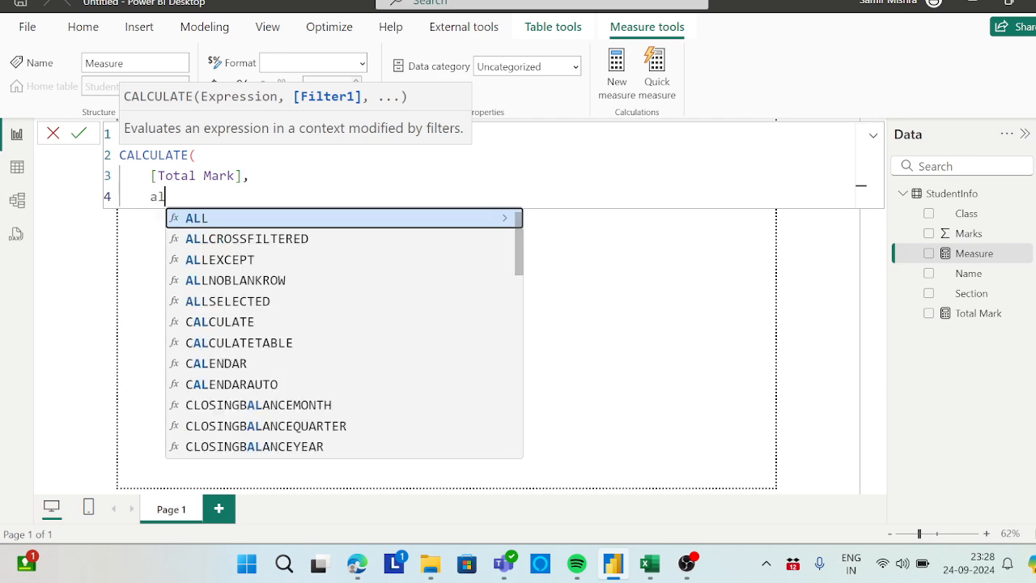
pyautogui.press('Tab')
pyautogui.write(')')
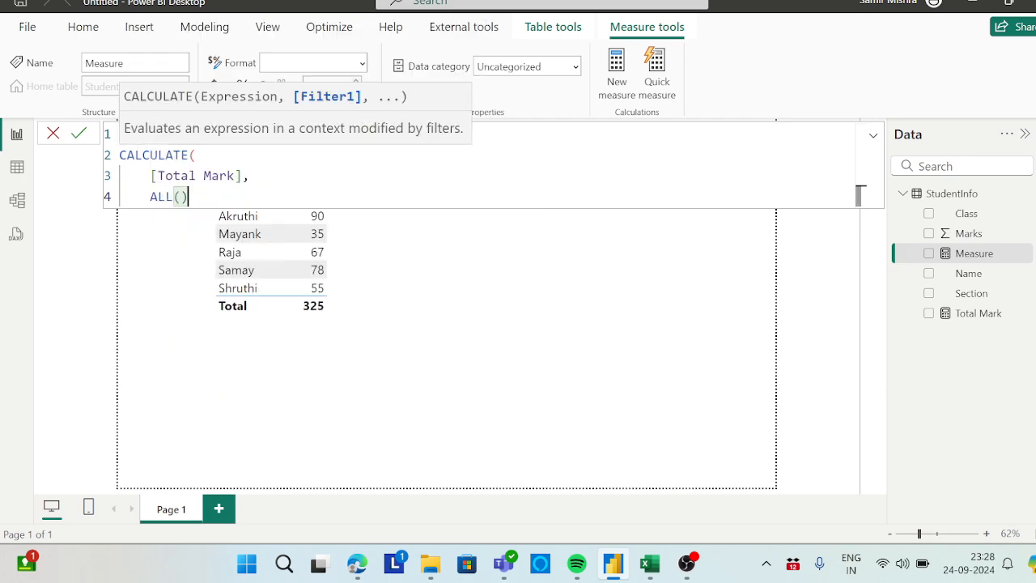
pyautogui.press('Return')
pyautogui.write(')')
pyautogui.press('Return')
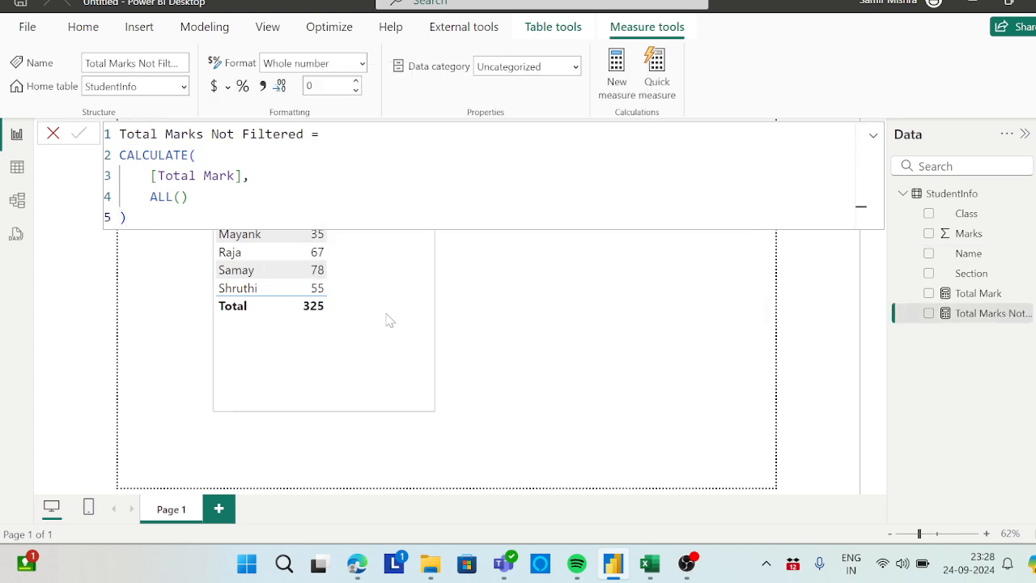
# - Add the Total Marks Not Filtered measure to the table visual, widen the visual to fit the column and reposition it
pyautogui.click(402, 339)
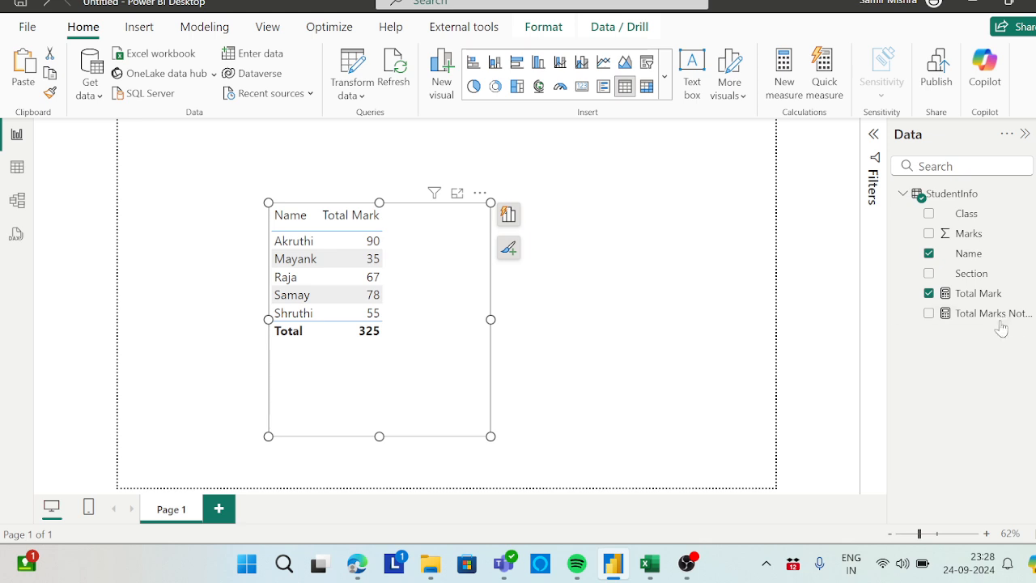
pyautogui.moveTo(995, 314); pyautogui.dragTo(446, 276)
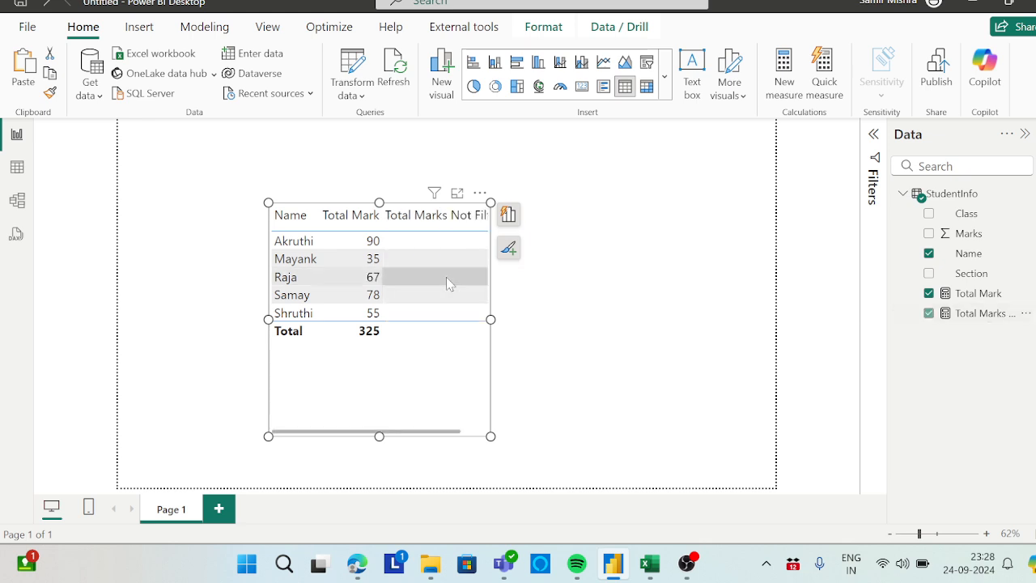
pyautogui.moveTo(490, 320); pyautogui.dragTo(576, 322)
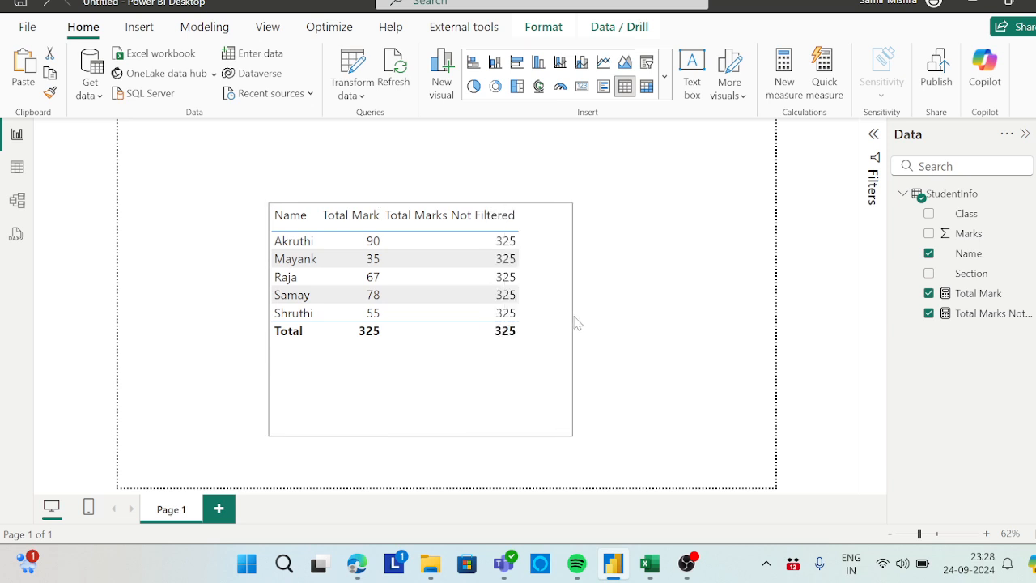
pyautogui.moveTo(555, 289); pyautogui.dragTo(510, 277)
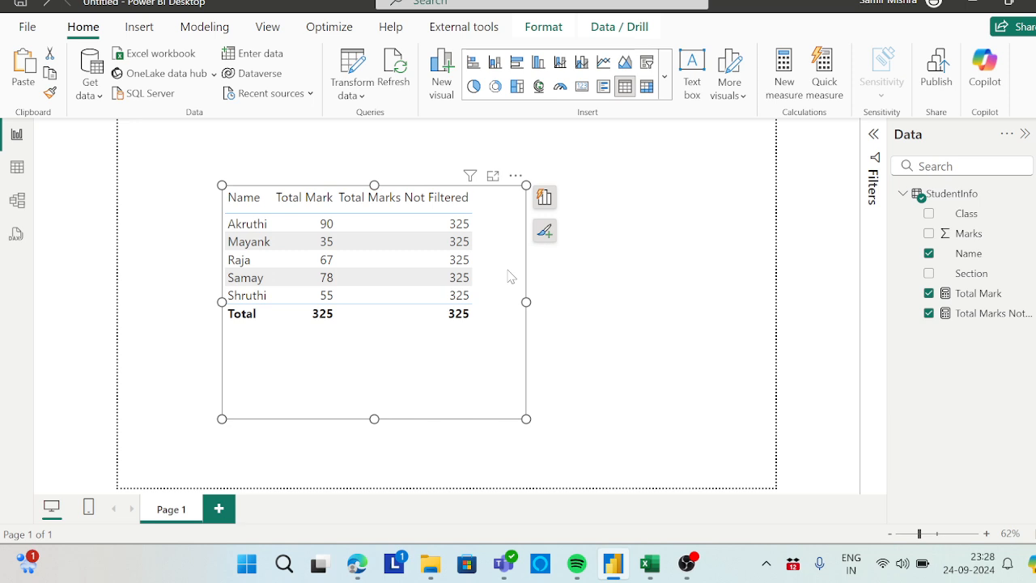
# - Change the Total Marks Not Filtered formula's filter to ALL(StudentInfo[Section]) and commit it
pyautogui.click(1000, 323)
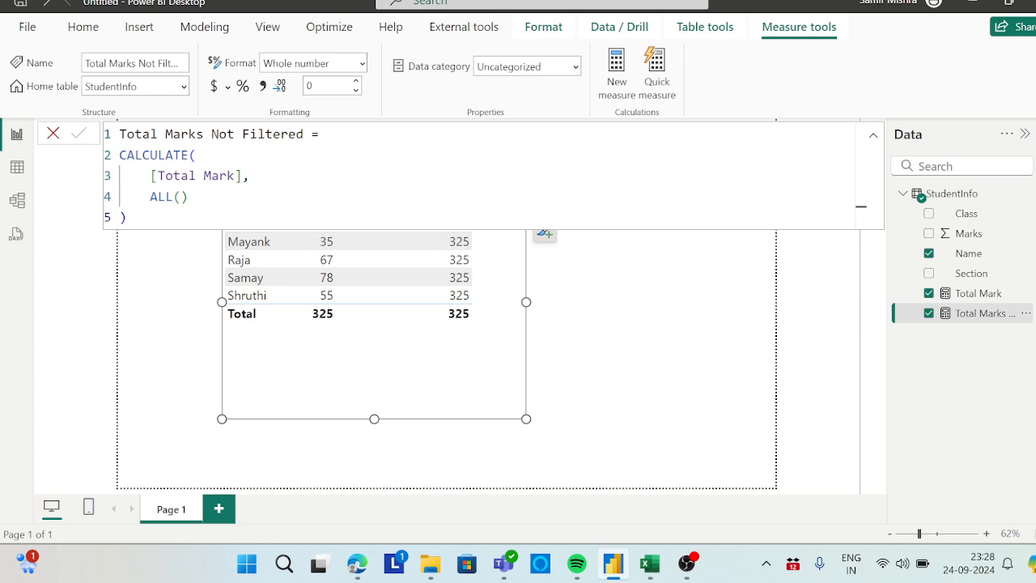
pyautogui.click(182, 197)
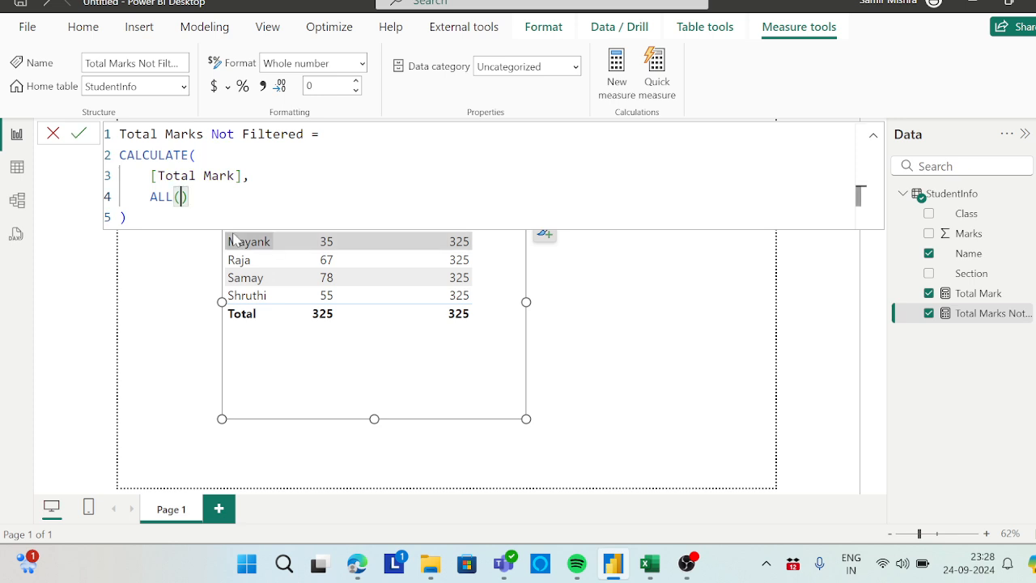
pyautogui.write('se')
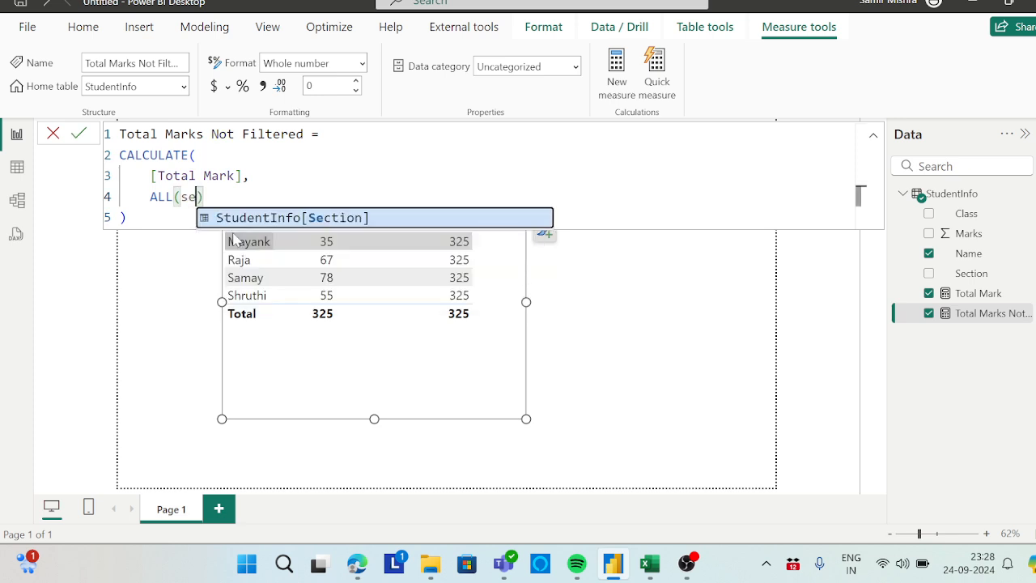
pyautogui.click(314, 218)
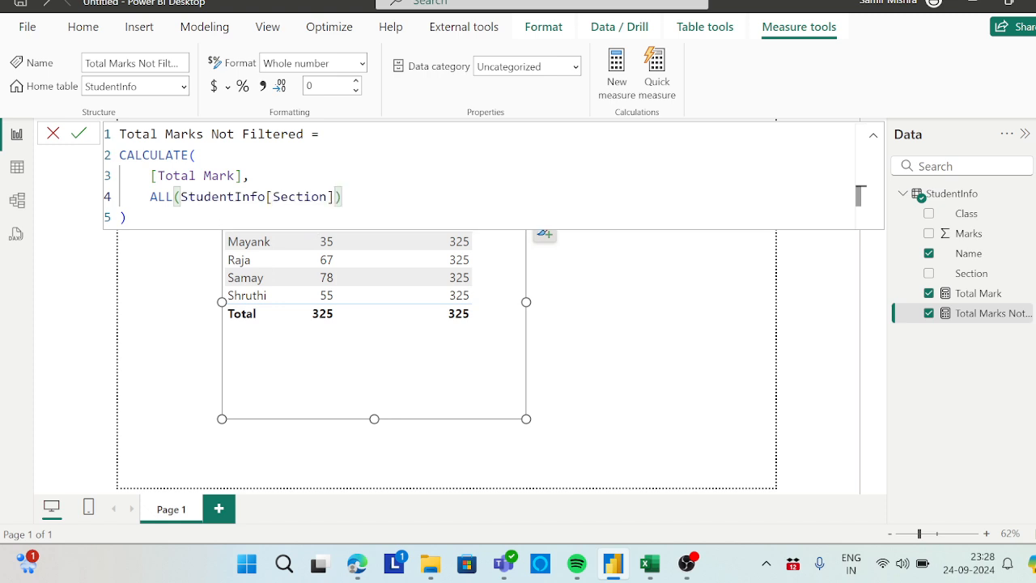
pyautogui.click(126, 217)
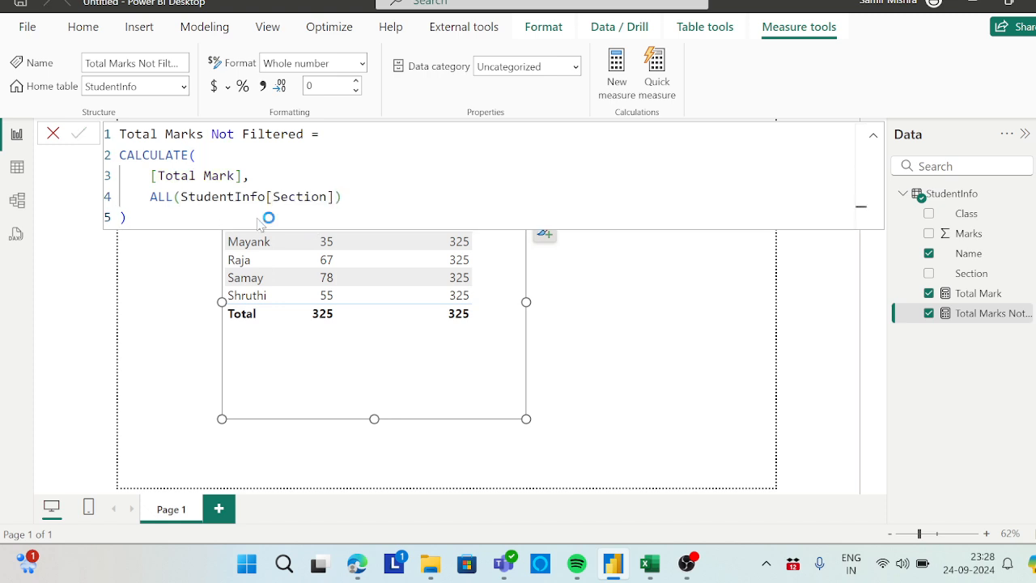
pyautogui.press('Return')
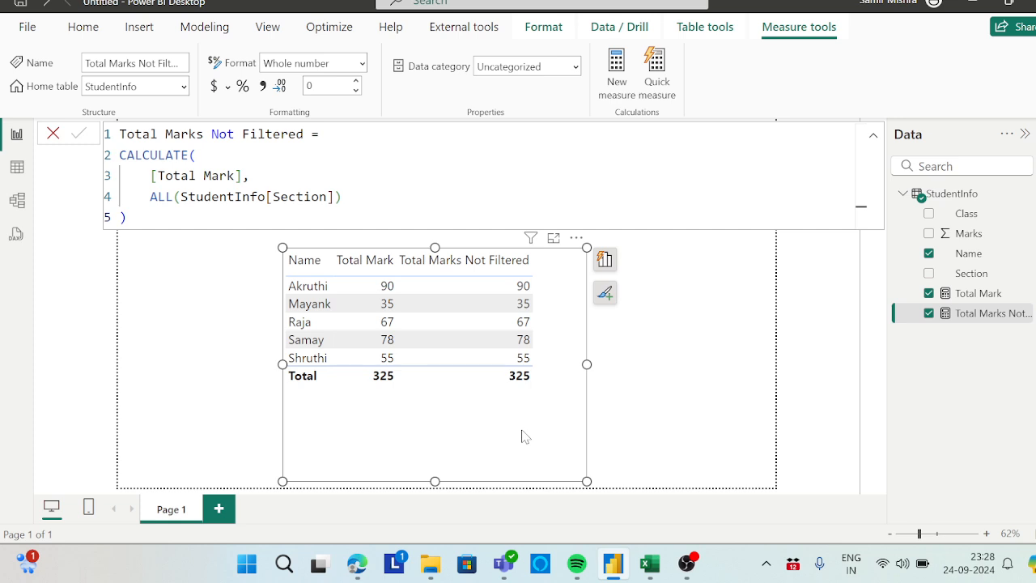
# - Replace the Name column in the table visual with the Section field
pyautogui.moveTo(180, 197); pyautogui.dragTo(334, 197)
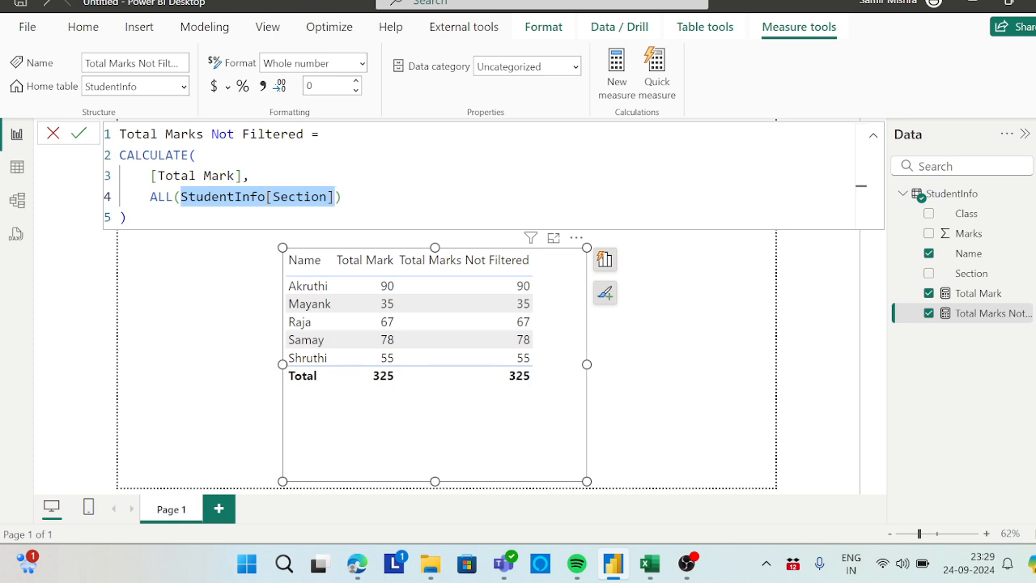
pyautogui.click(499, 440)
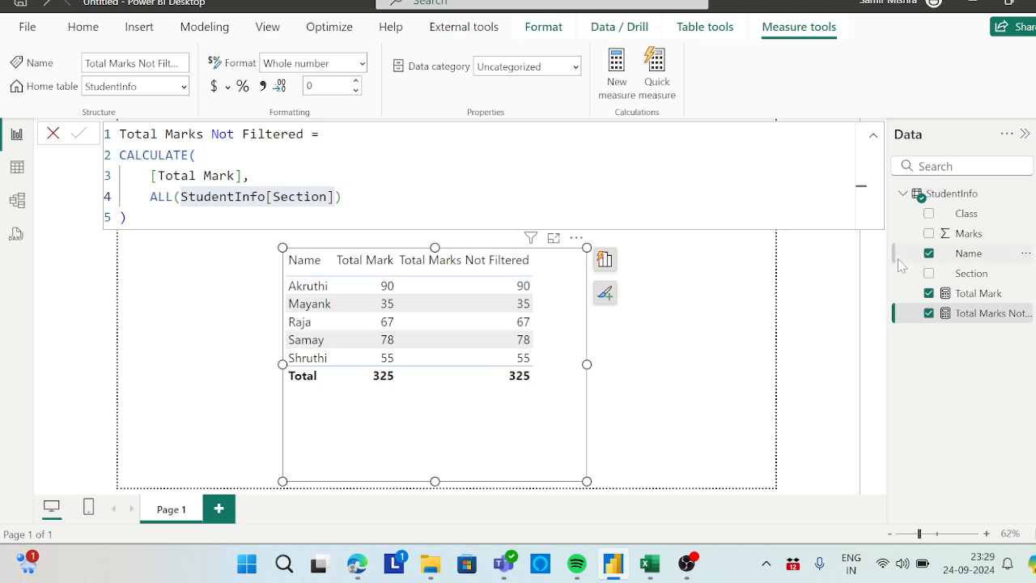
pyautogui.click(605, 259)
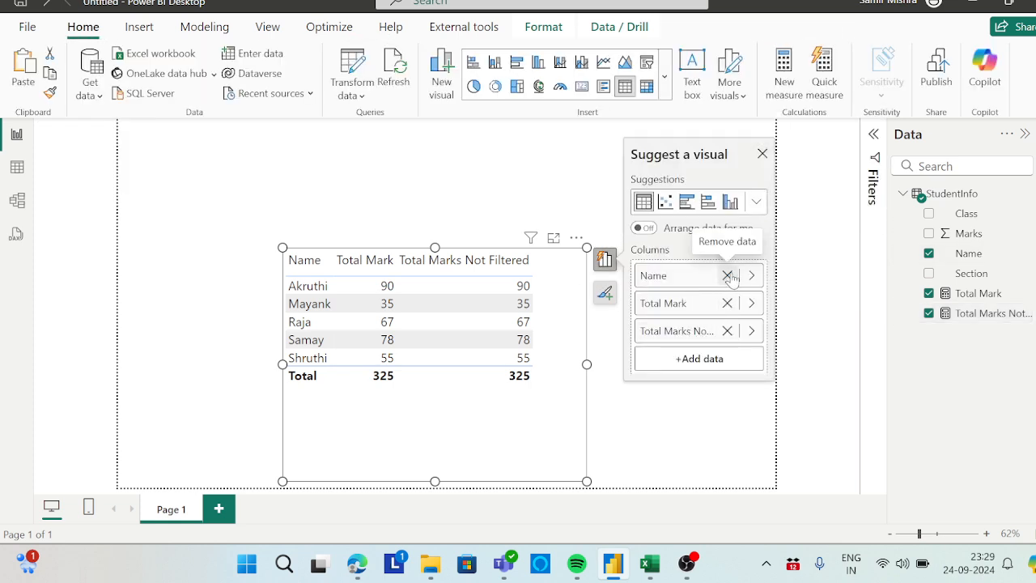
pyautogui.click(728, 276)
pyautogui.click(700, 333)
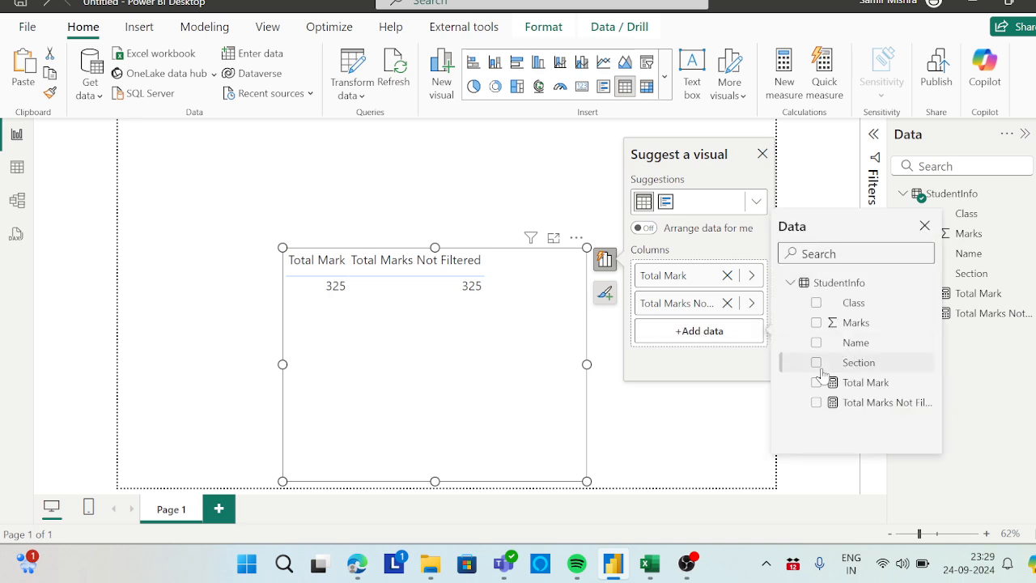
pyautogui.click(815, 363)
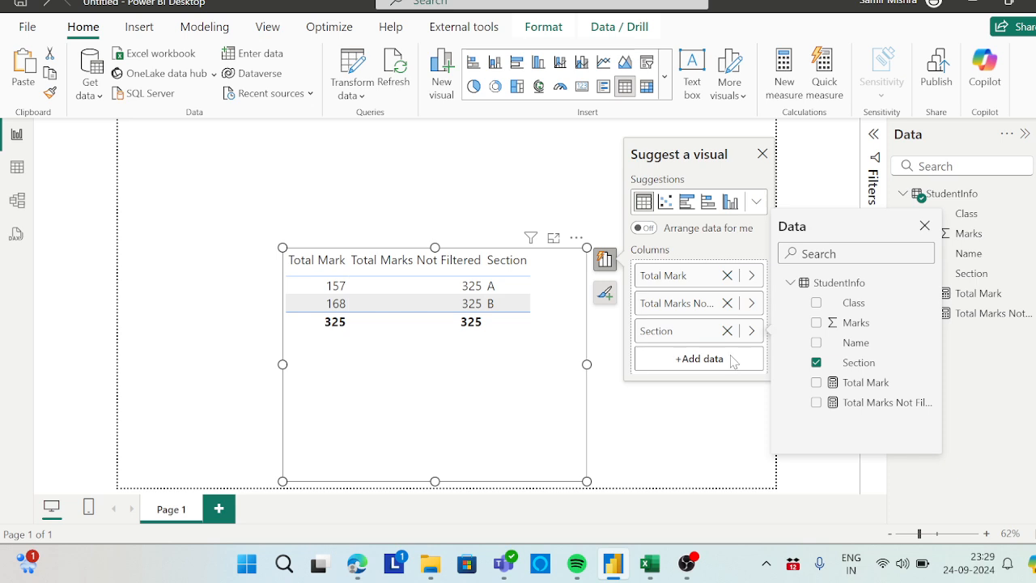
# - Make Section the table visual's first column and move the visual toward the upper left of the report page
pyautogui.click(684, 305)
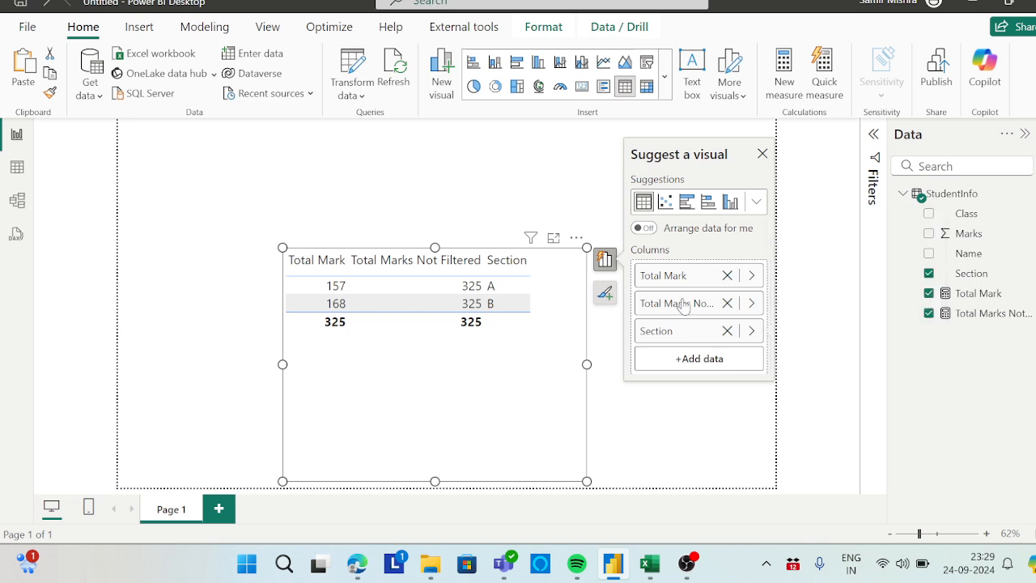
pyautogui.click(674, 334)
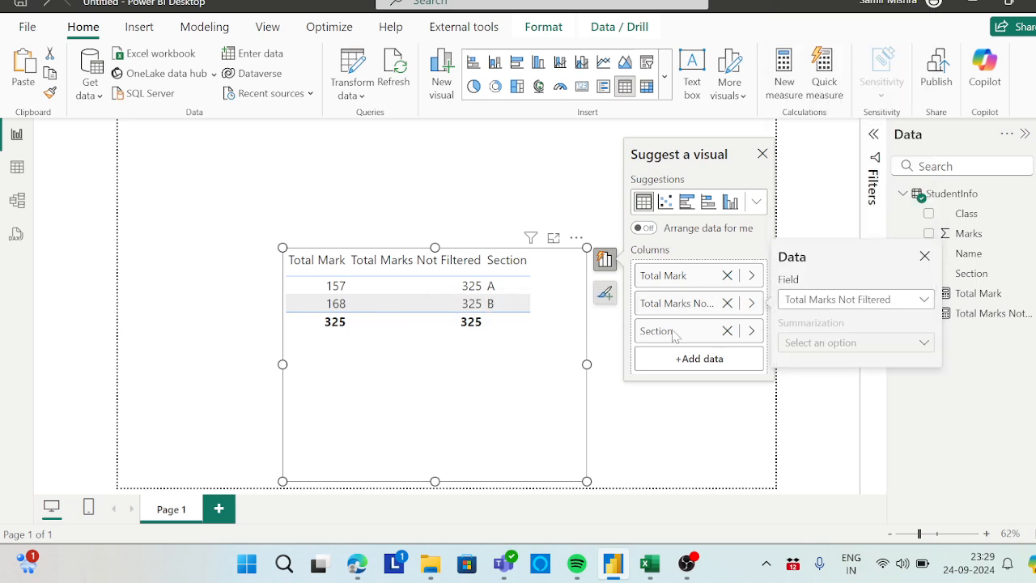
pyautogui.click(689, 431)
pyautogui.moveTo(677, 339); pyautogui.dragTo(678, 267)
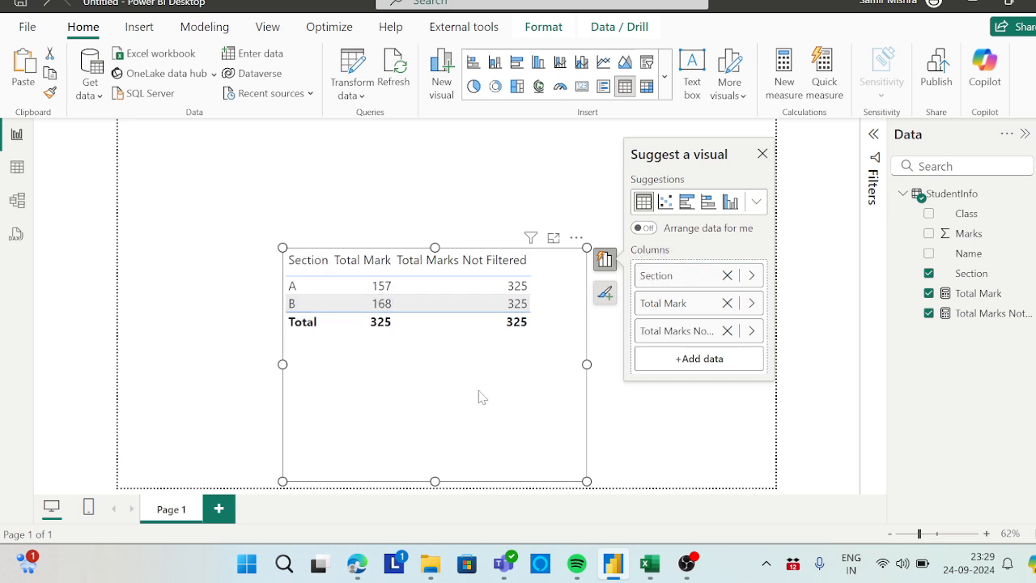
pyautogui.moveTo(479, 396); pyautogui.dragTo(405, 347)
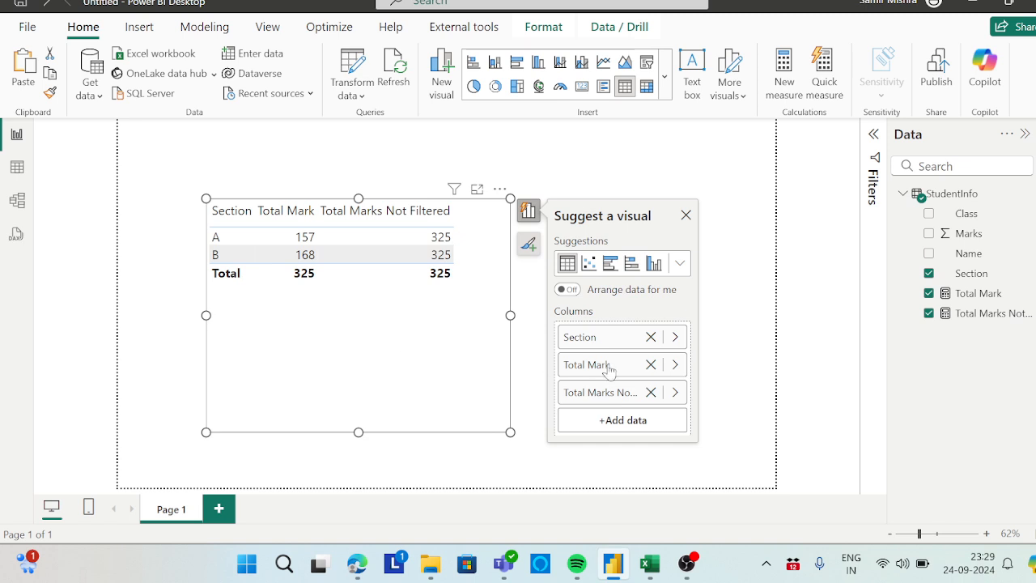
# - Move the table visual clear of the formula and change the Total Marks Not Filtered measure's filter to ALL(StudentInfo)
pyautogui.click(981, 313)
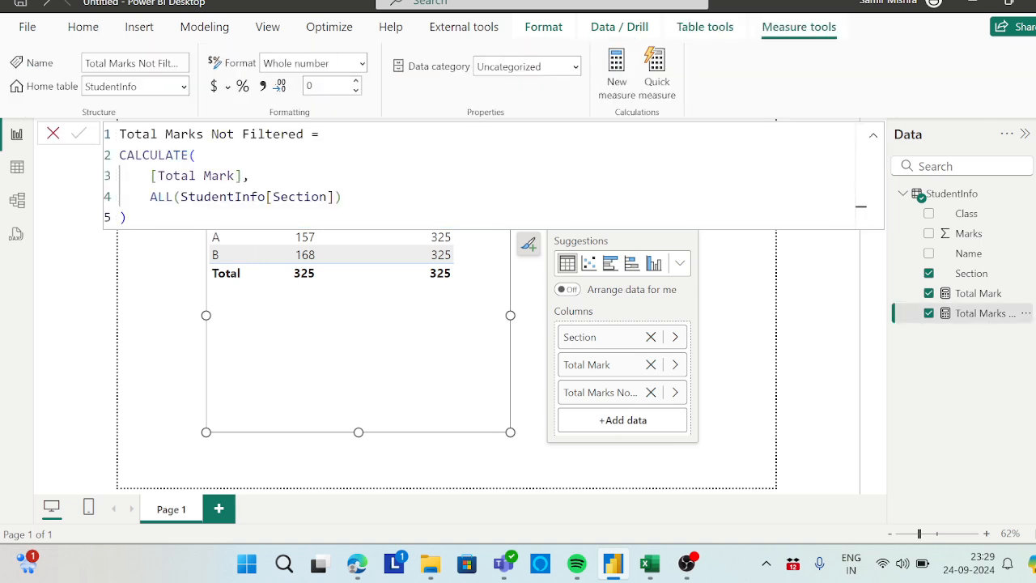
pyautogui.moveTo(354, 337); pyautogui.dragTo(427, 396)
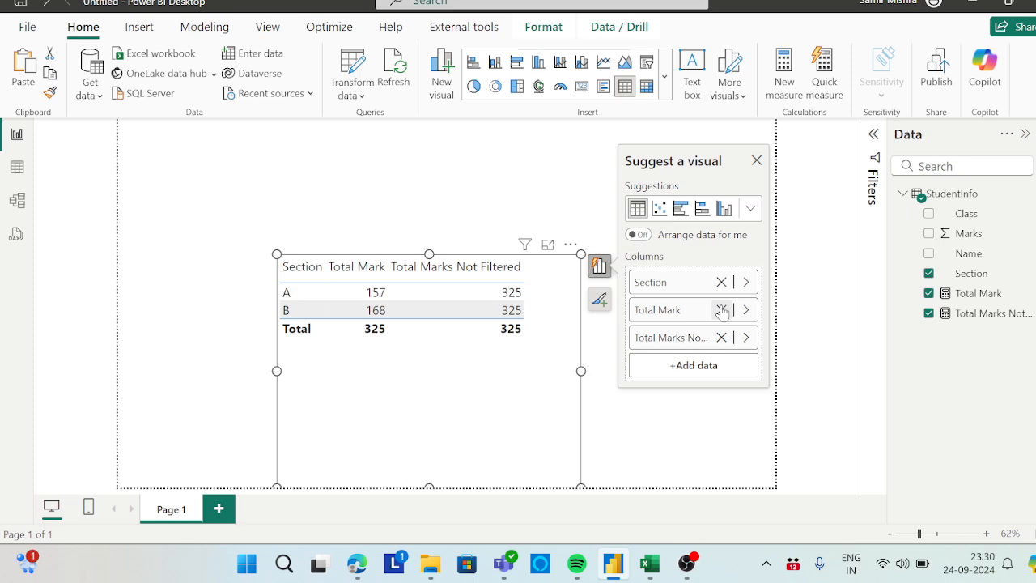
pyautogui.click(989, 322)
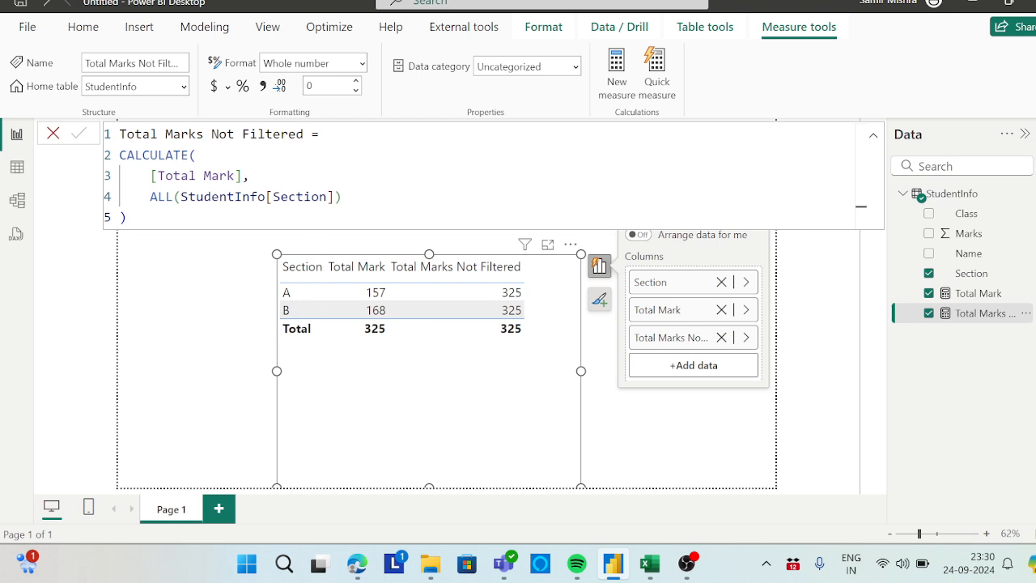
pyautogui.click(335, 196)
pyautogui.press('BackSpace')
pyautogui.press('BackSpace')
pyautogui.press('BackSpace')
pyautogui.press('BackSpace')
pyautogui.press('BackSpace')
pyautogui.press('BackSpace')
pyautogui.press('BackSpace')
pyautogui.press('BackSpace')
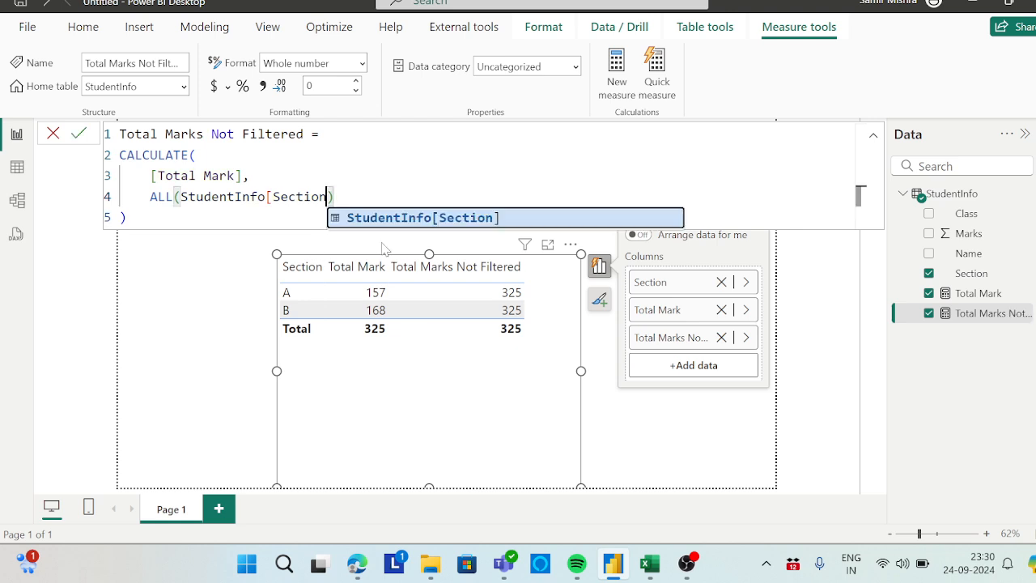
pyautogui.press('BackSpace')
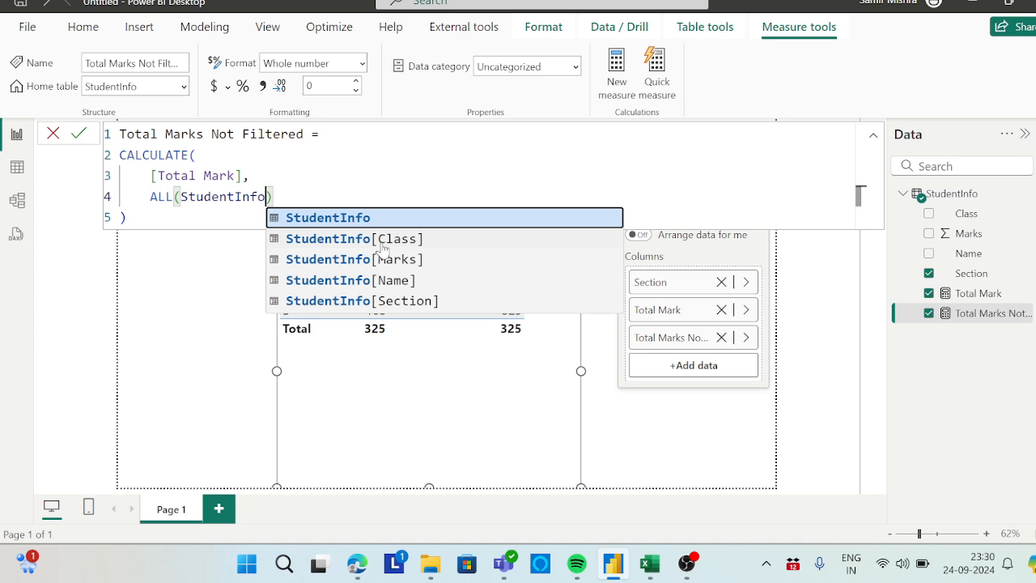
pyautogui.press('Escape')
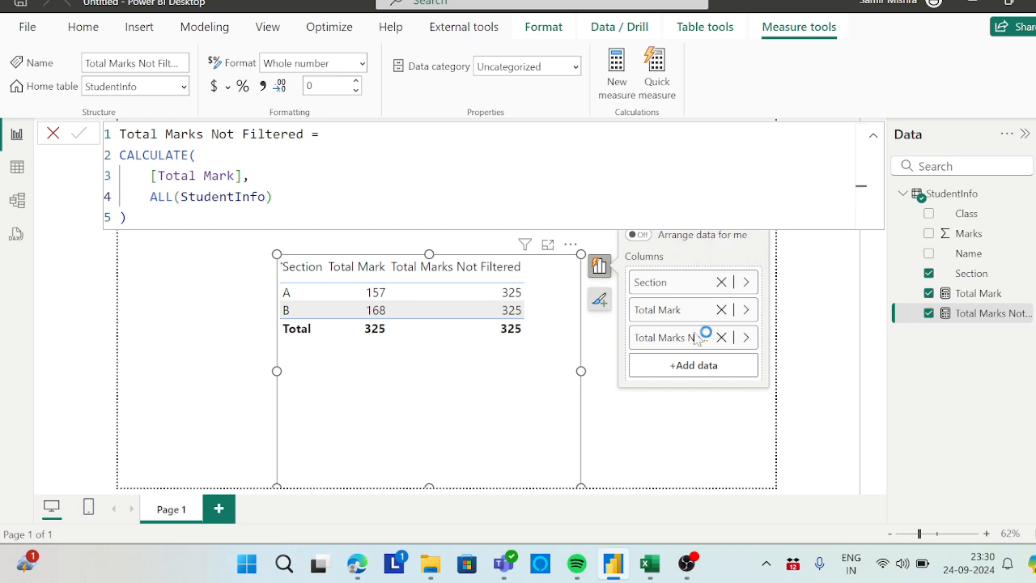
# - Replace Section with Name as the table visual's first column and shift the visual toward the left of the report page
pyautogui.click(727, 286)
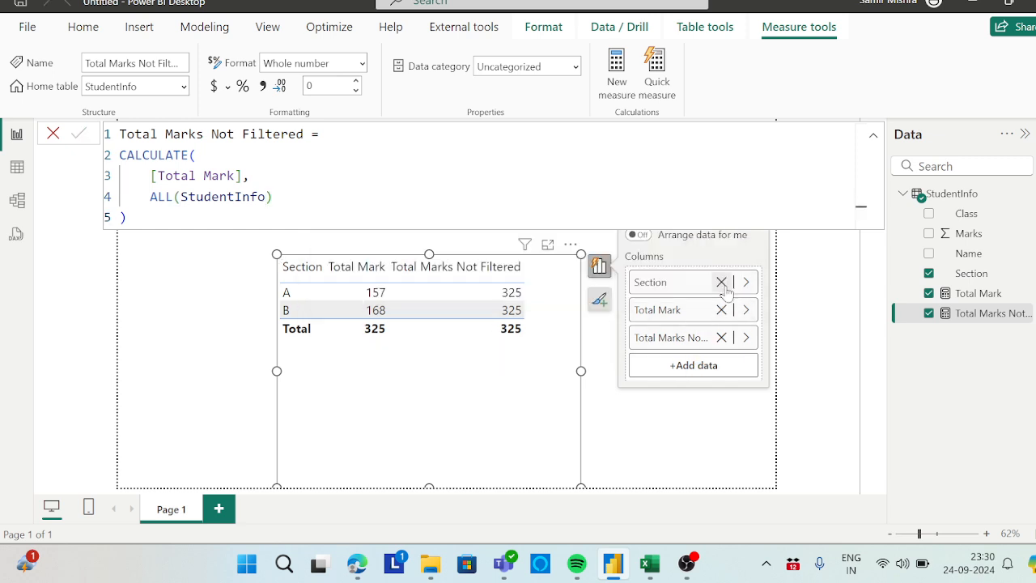
pyautogui.click(721, 281)
pyautogui.click(701, 339)
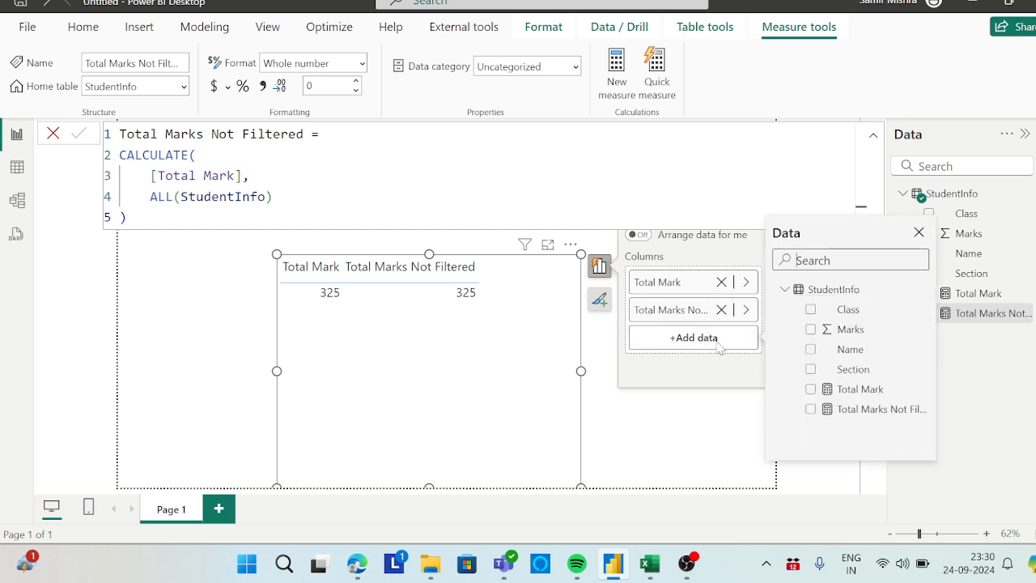
pyautogui.click(810, 349)
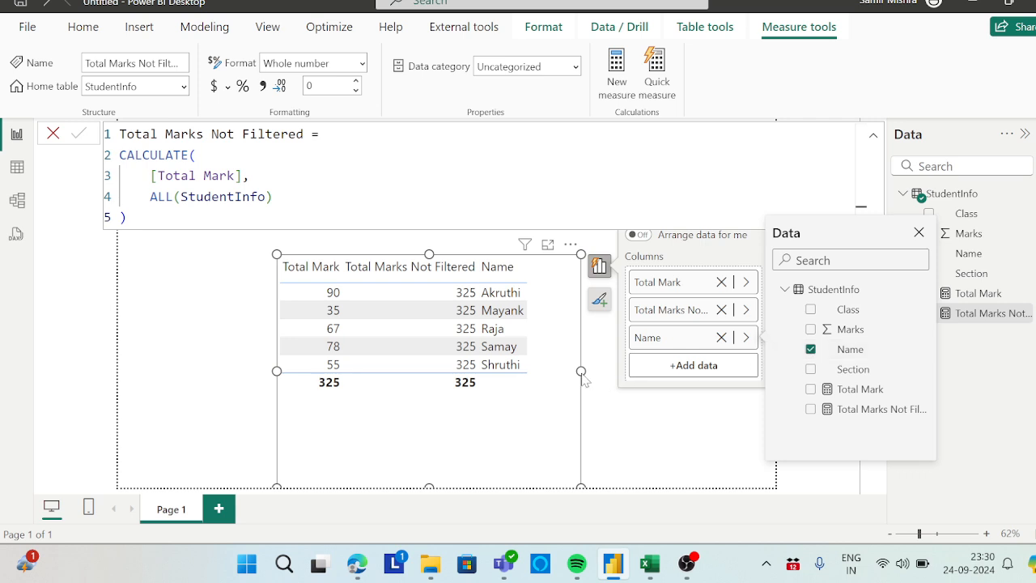
pyautogui.click(675, 340)
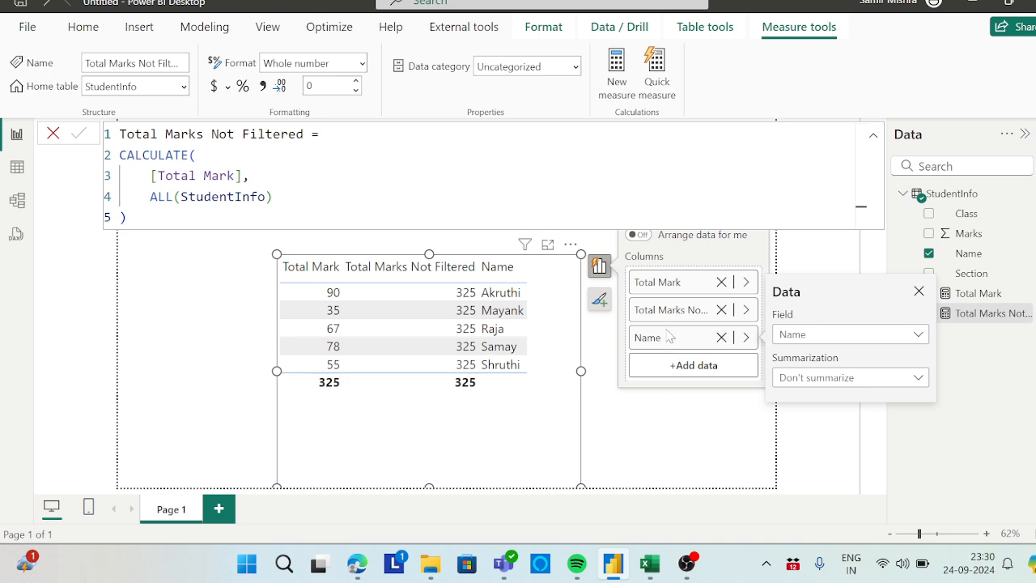
pyautogui.moveTo(674, 337); pyautogui.dragTo(673, 275)
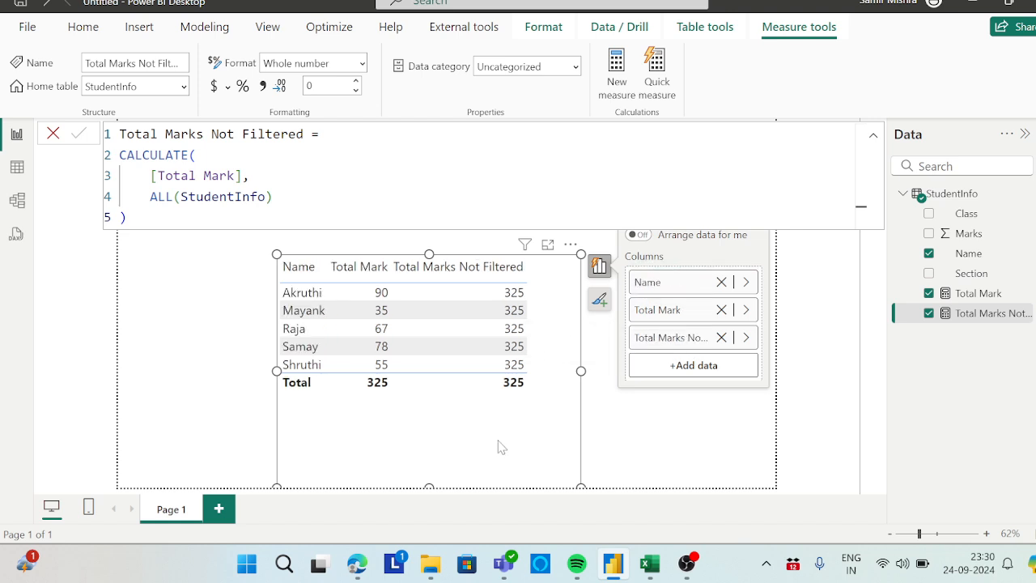
pyautogui.moveTo(502, 448); pyautogui.dragTo(434, 430)
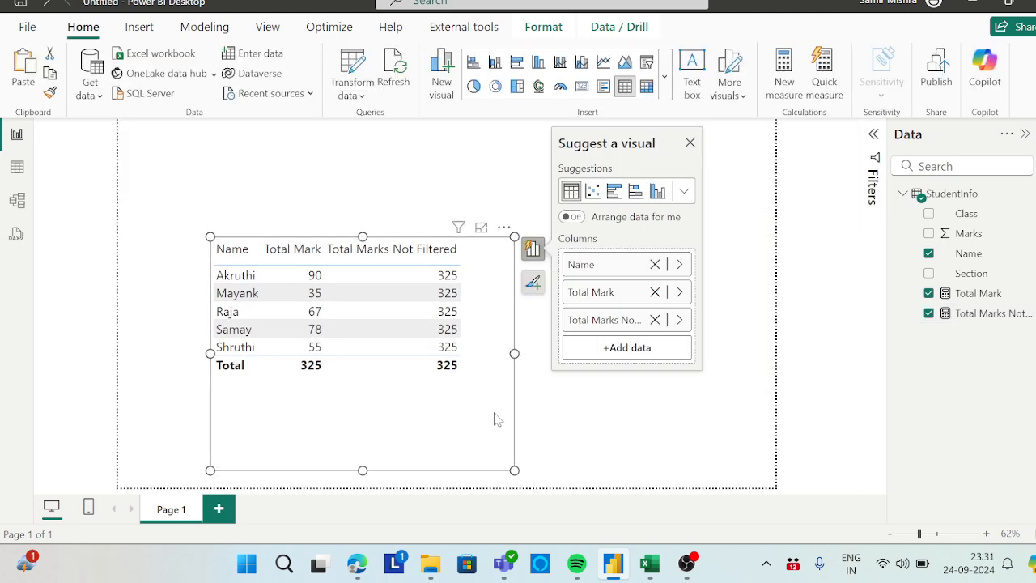
pyautogui.click(690, 144)
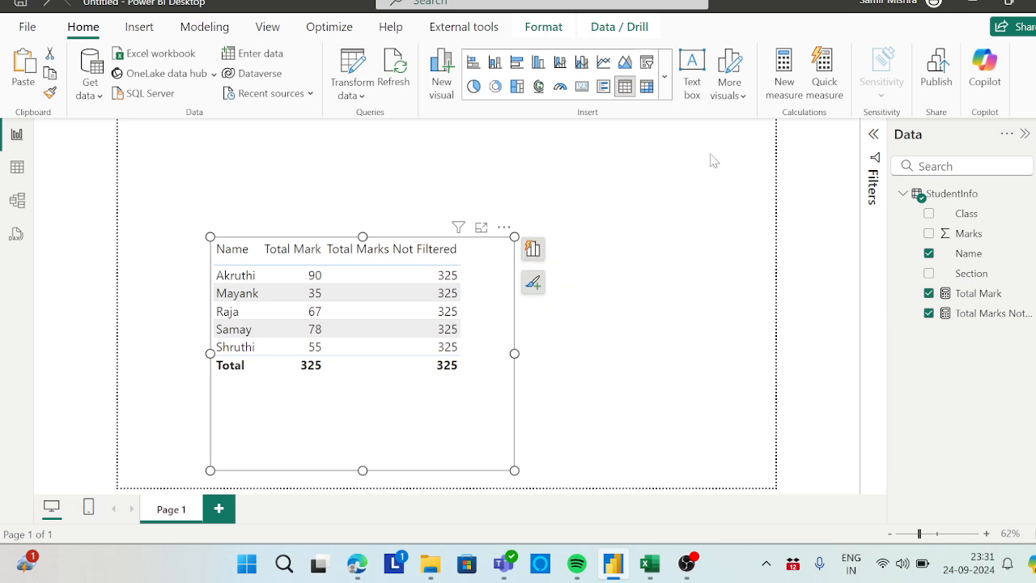
# - Insert a slicer for the Section field above and to the right of the table visual, slightly enlarged
pyautogui.click(647, 249)
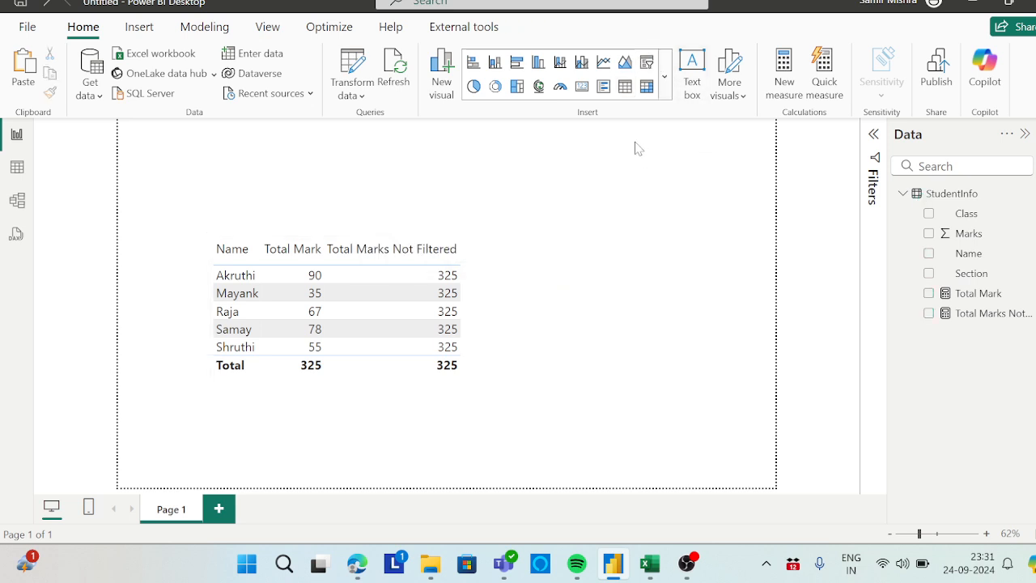
pyautogui.click(646, 63)
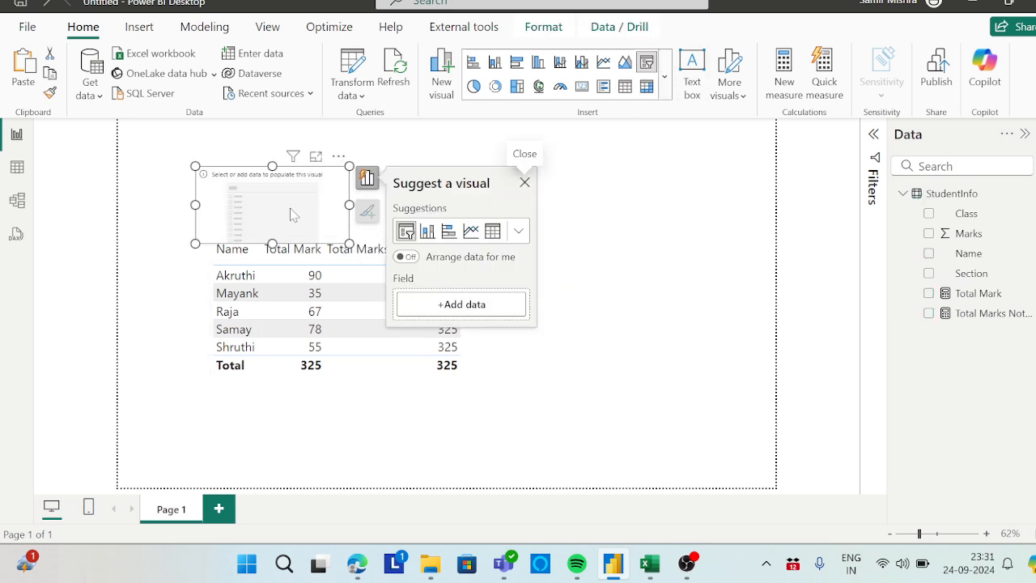
pyautogui.moveTo(294, 215); pyautogui.dragTo(659, 209)
pyautogui.moveTo(713, 236); pyautogui.dragTo(719, 245)
pyautogui.moveTo(961, 284); pyautogui.dragTo(652, 207)
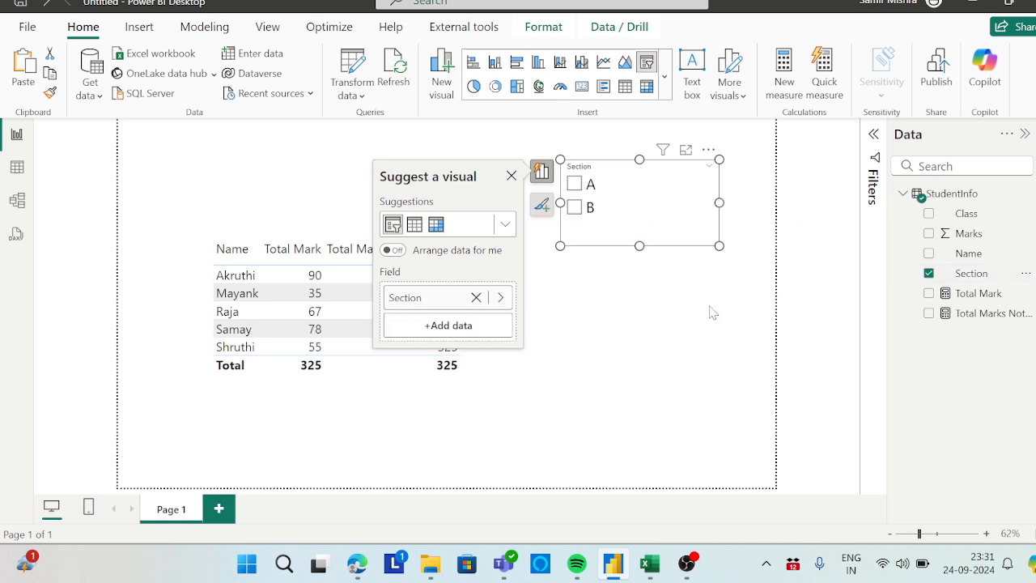
pyautogui.click(511, 175)
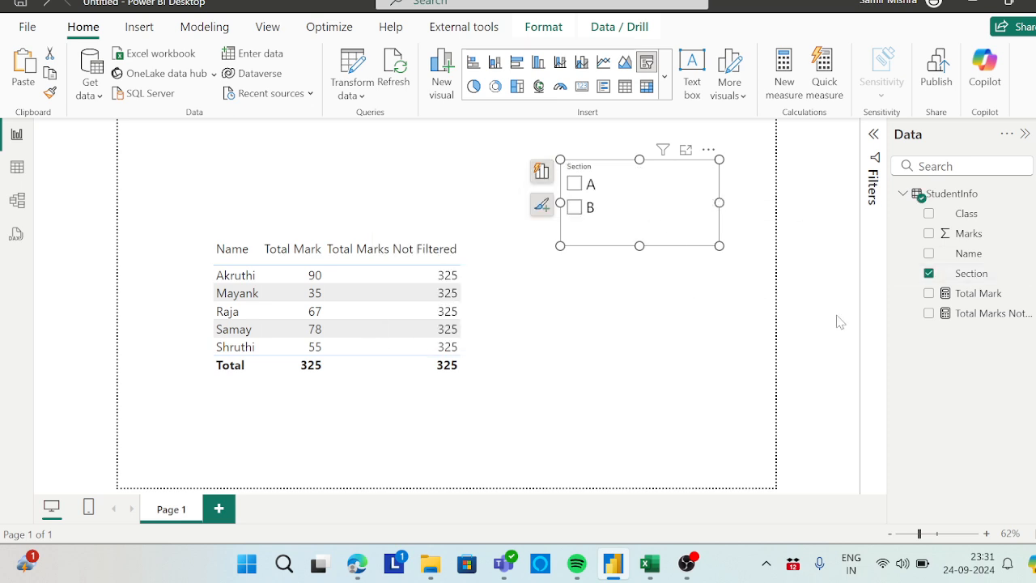
# - Open the Total Marks Not Filtered formula and re-enter StudentInfo as the argument of ALL
pyautogui.click(990, 314)
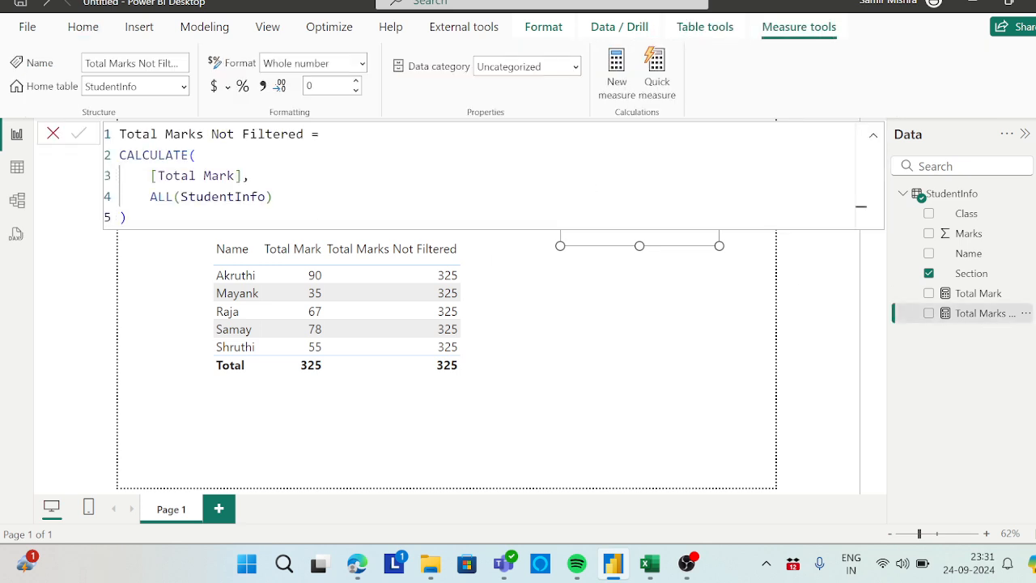
pyautogui.click(266, 196)
pyautogui.press('BackSpace')
pyautogui.press('BackSpace')
pyautogui.press('BackSpace')
pyautogui.press('BackSpace')
pyautogui.press('BackSpace')
pyautogui.press('BackSpace')
pyautogui.press('BackSpace')
pyautogui.press('BackSpace')
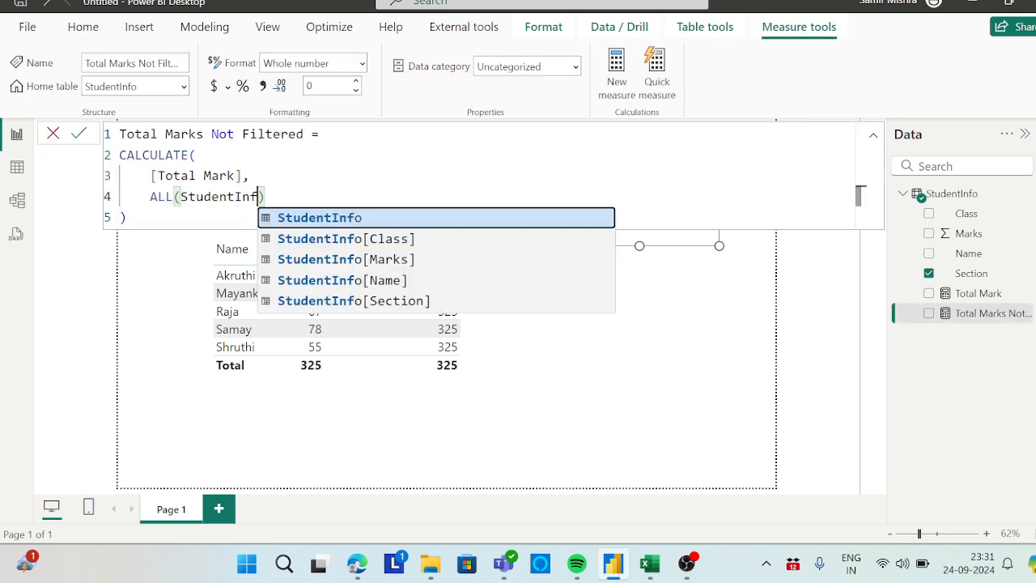
pyautogui.press('BackSpace')
pyautogui.press('BackSpace')
pyautogui.press('BackSpace')
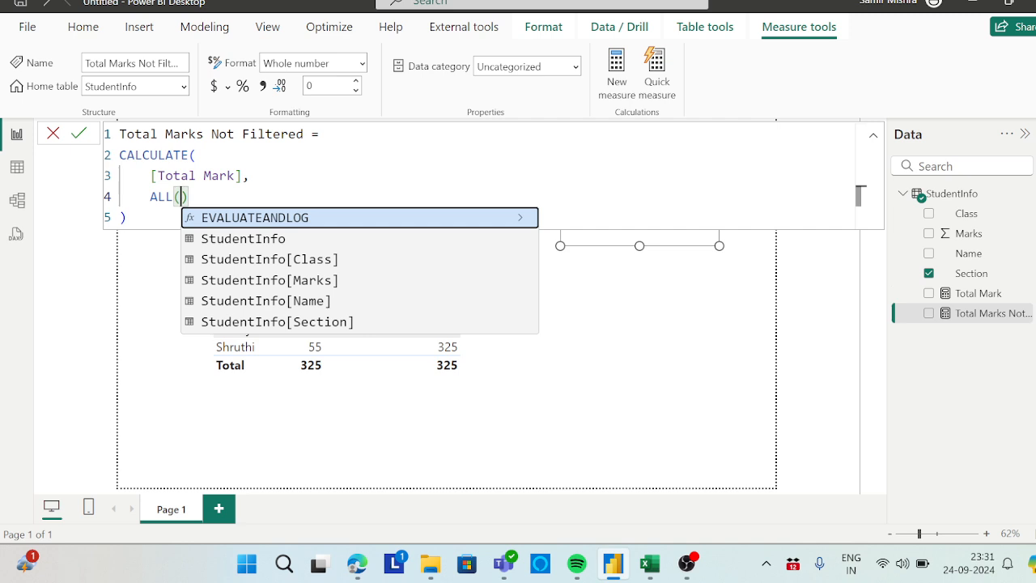
pyautogui.write('st')
pyautogui.press('Tab')
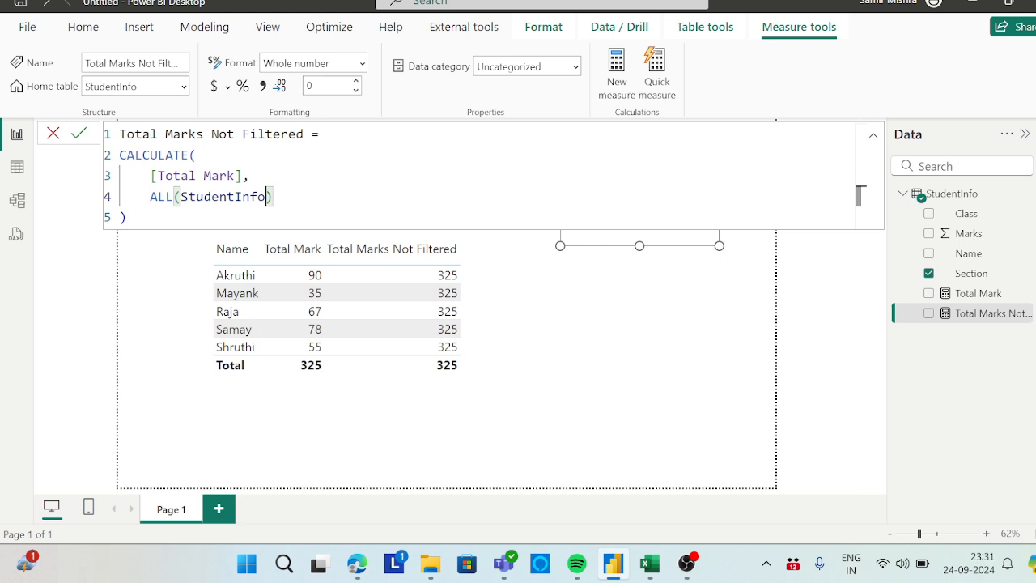
# - Remove the argument from ALL in the Total Marks Not Filtered formula, leaving ALL(), and commit it
pyautogui.press('BackSpace')
pyautogui.press('BackSpace')
pyautogui.press('BackSpace')
pyautogui.press('BackSpace')
pyautogui.press('BackSpace')
pyautogui.press('BackSpace')
pyautogui.press('BackSpace')
pyautogui.press('BackSpace')
pyautogui.press('BackSpace')
pyautogui.press('BackSpace')
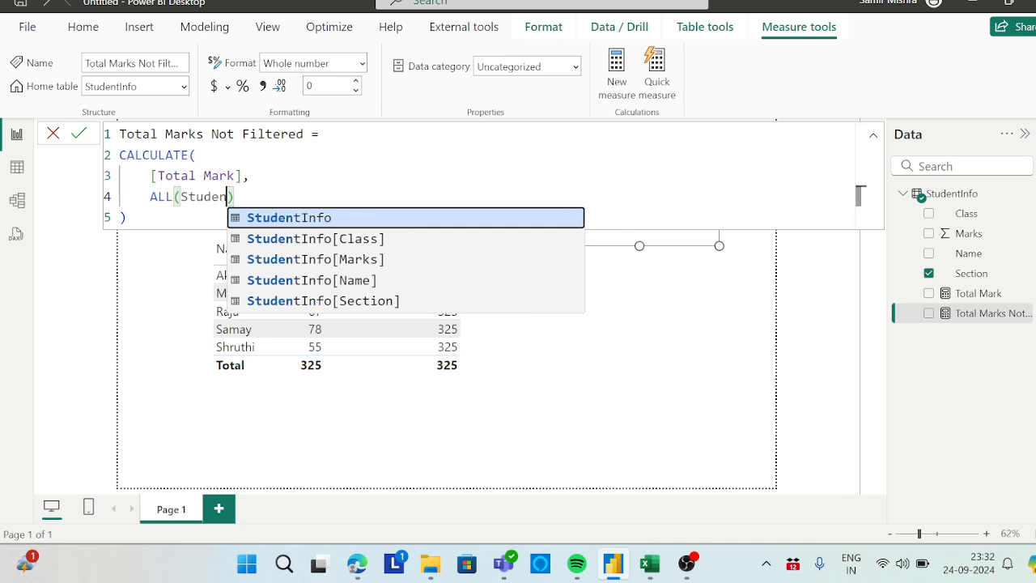
pyautogui.press('BackSpace')
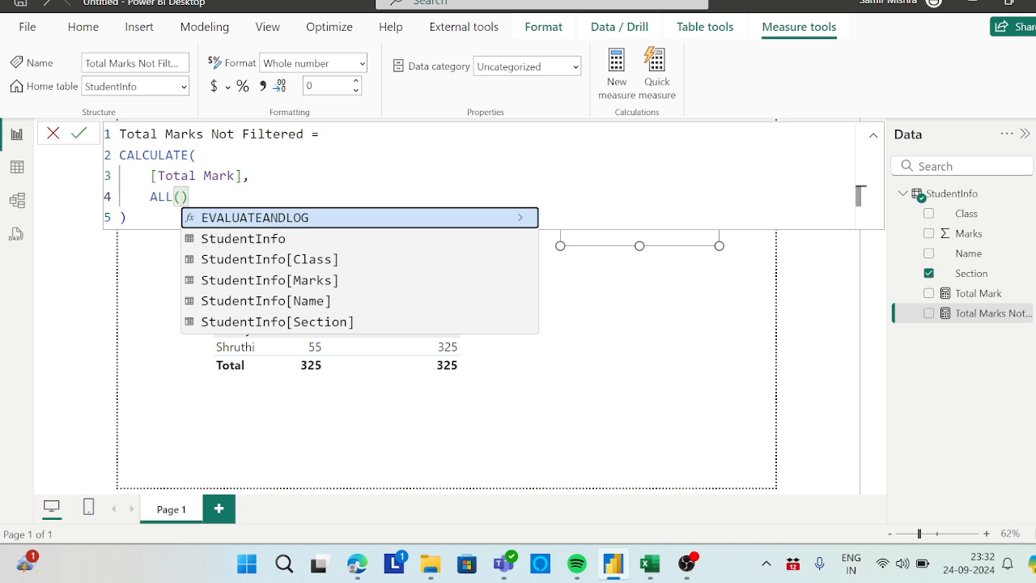
pyautogui.click(126, 197)
pyautogui.click(127, 217)
pyautogui.press('Return')
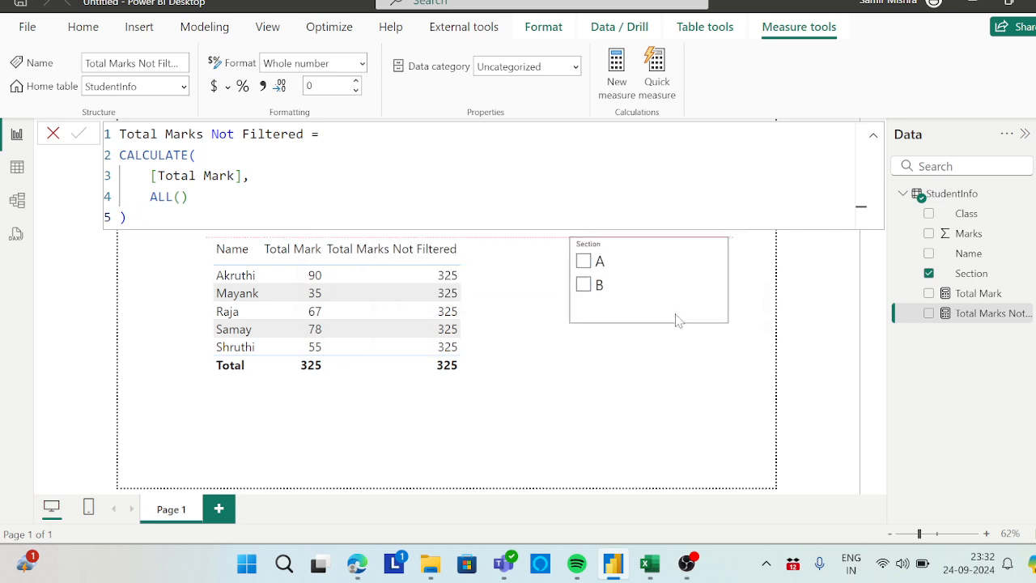
# - Move the Section slicer down beside the table visual and filter the page to section A
pyautogui.click(675, 320)
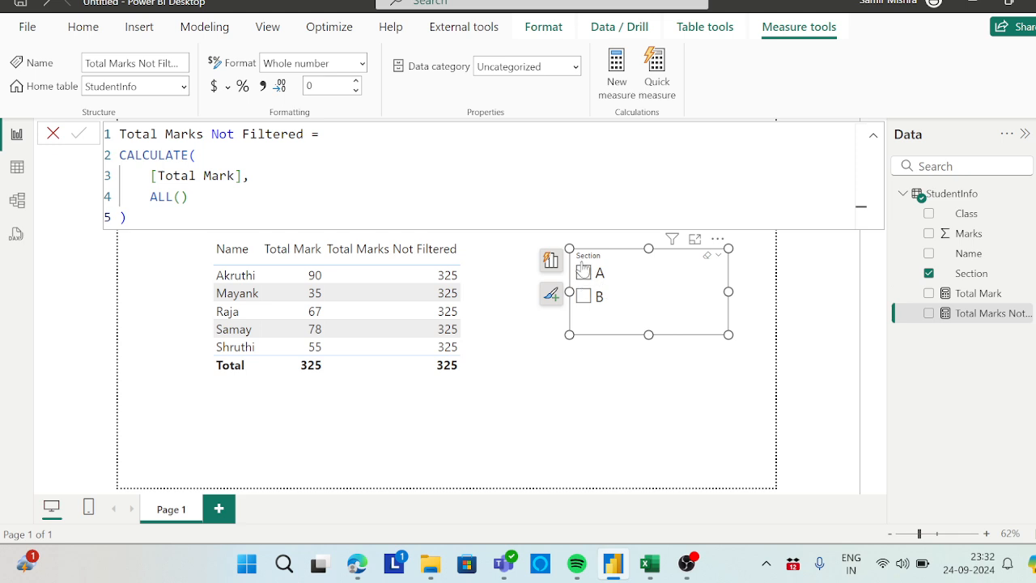
pyautogui.click(583, 274)
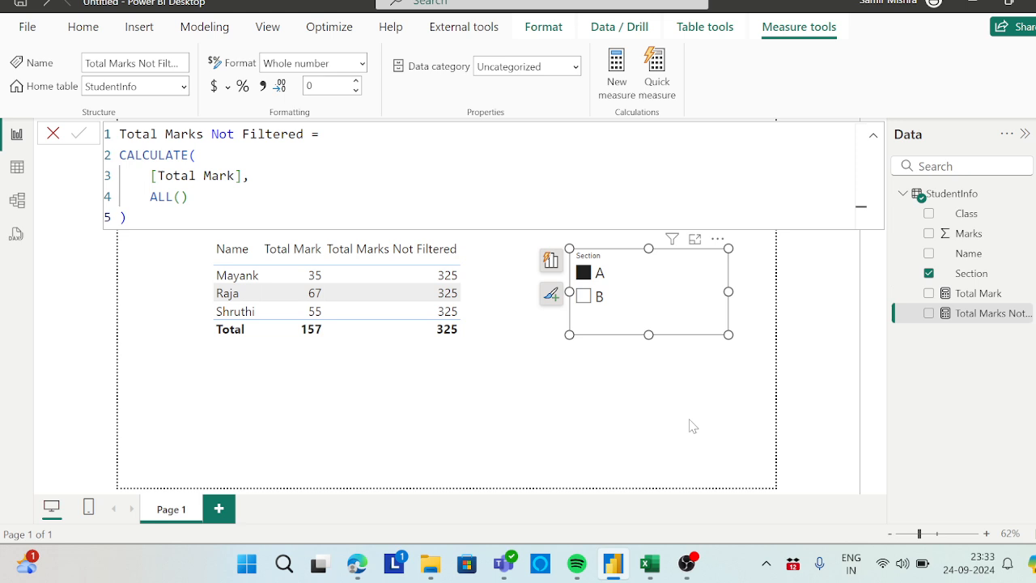
# - Change ALL() to ALLSELECTED() in the Total Marks Not Filtered formula and commit it
pyautogui.click(174, 196)
pyautogui.write('se')
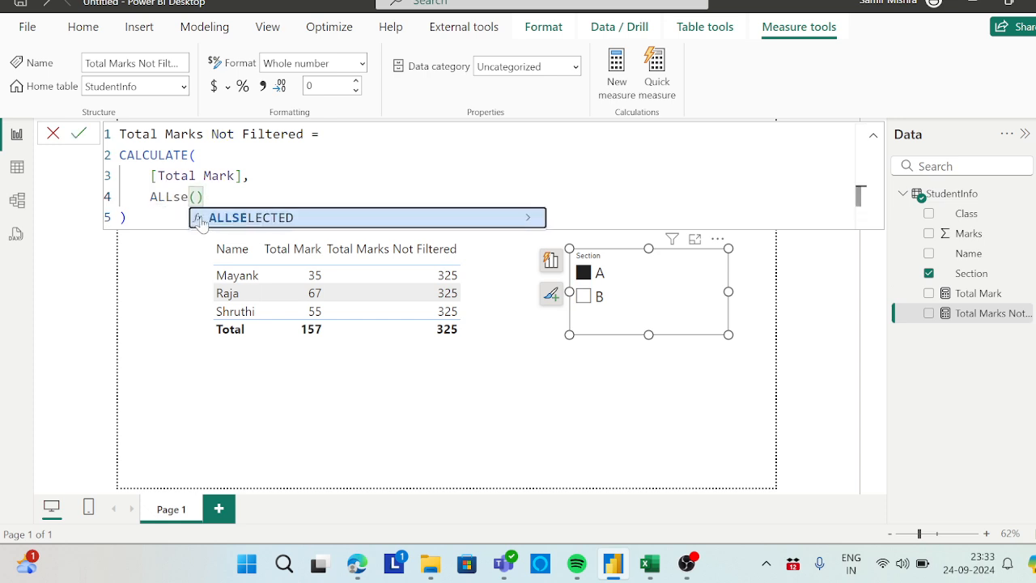
pyautogui.click(245, 218)
pyautogui.press('Escape')
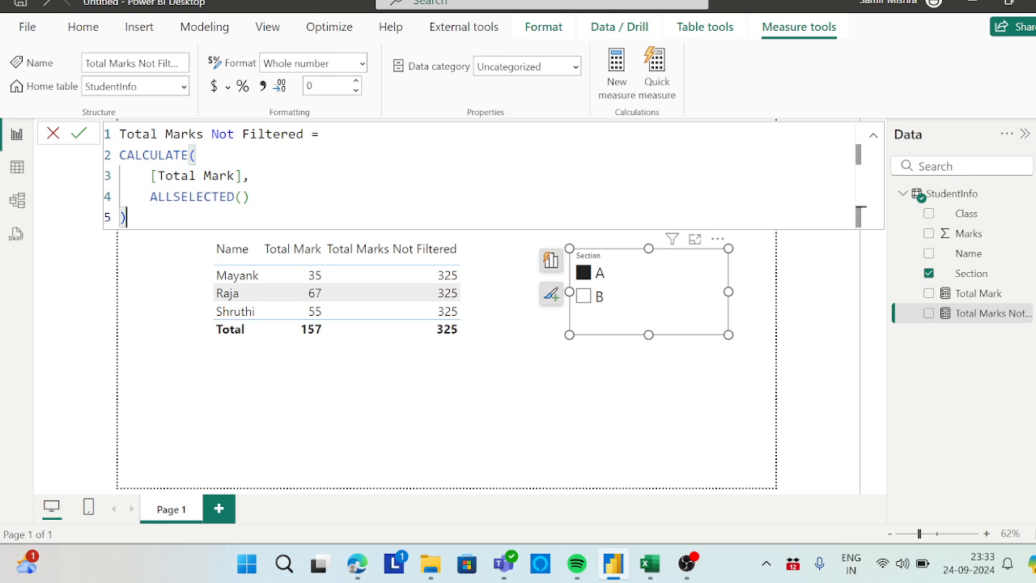
pyautogui.press('Return')
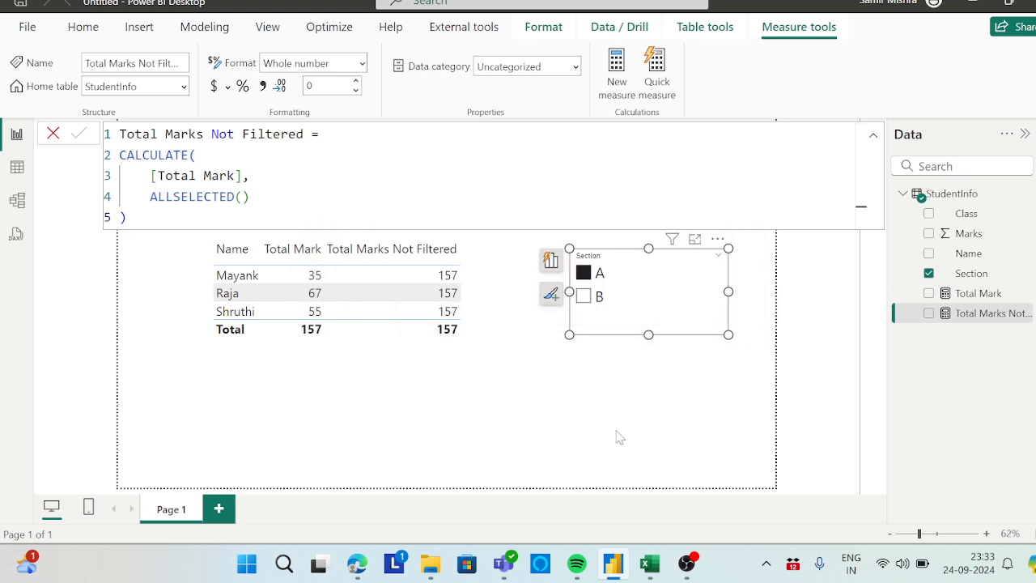
# - Clear section A in the slicer, try filtering by section B, and clear that selection too
pyautogui.click(589, 276)
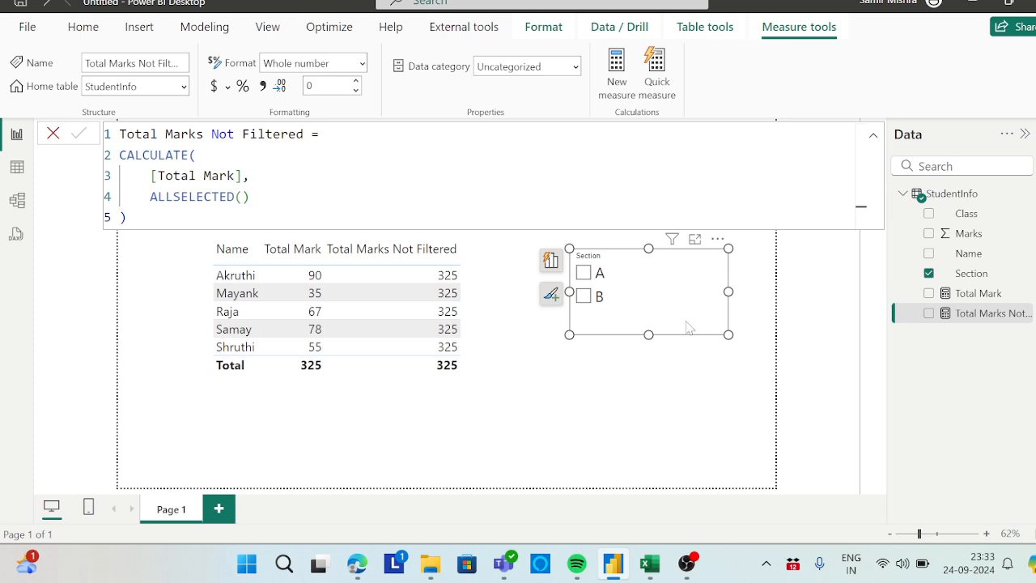
pyautogui.click(583, 298)
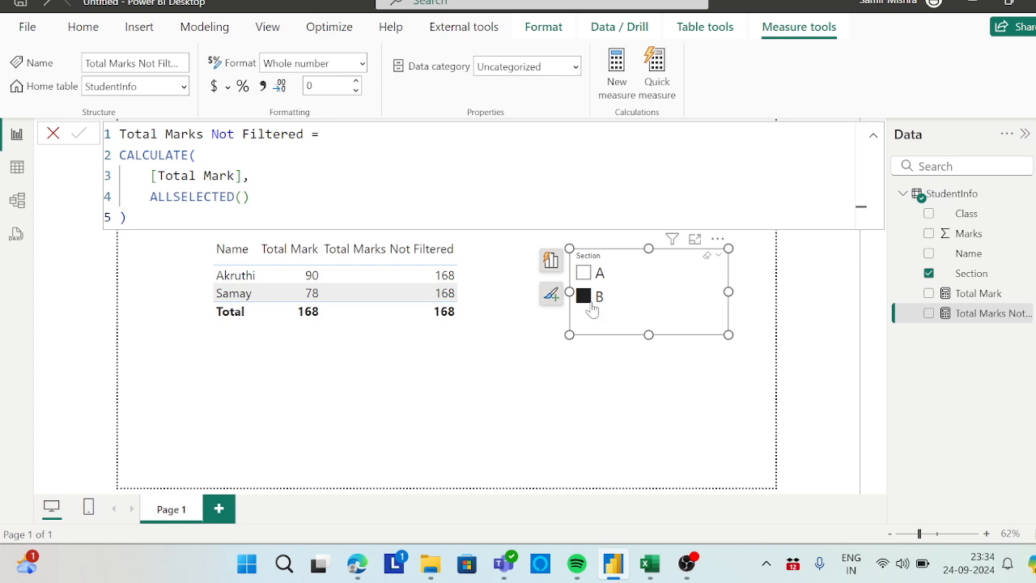
pyautogui.click(584, 297)
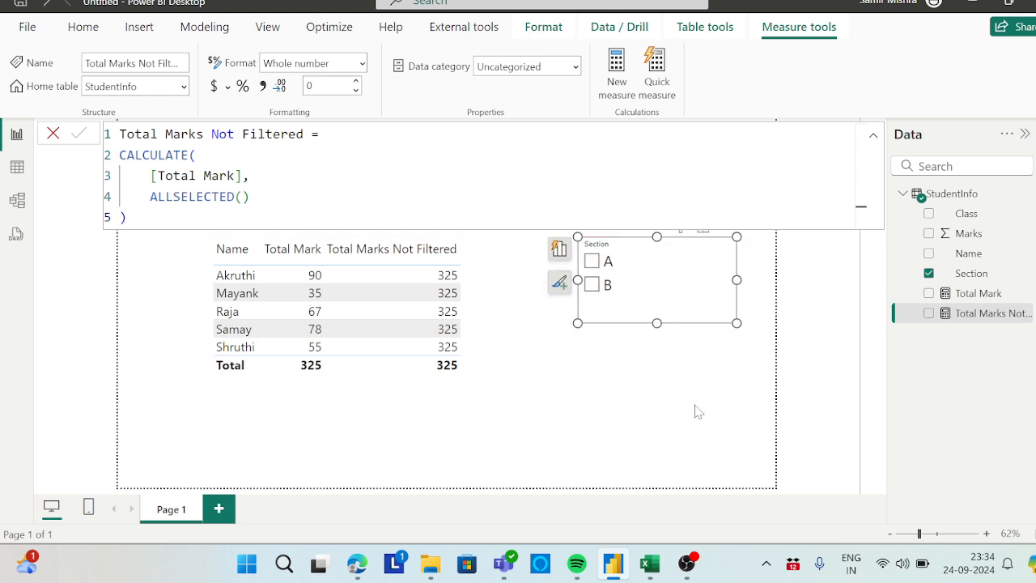
# - Add a slicer on the Class field below the Section slicer and enlarge it slightly
pyautogui.click(654, 329)
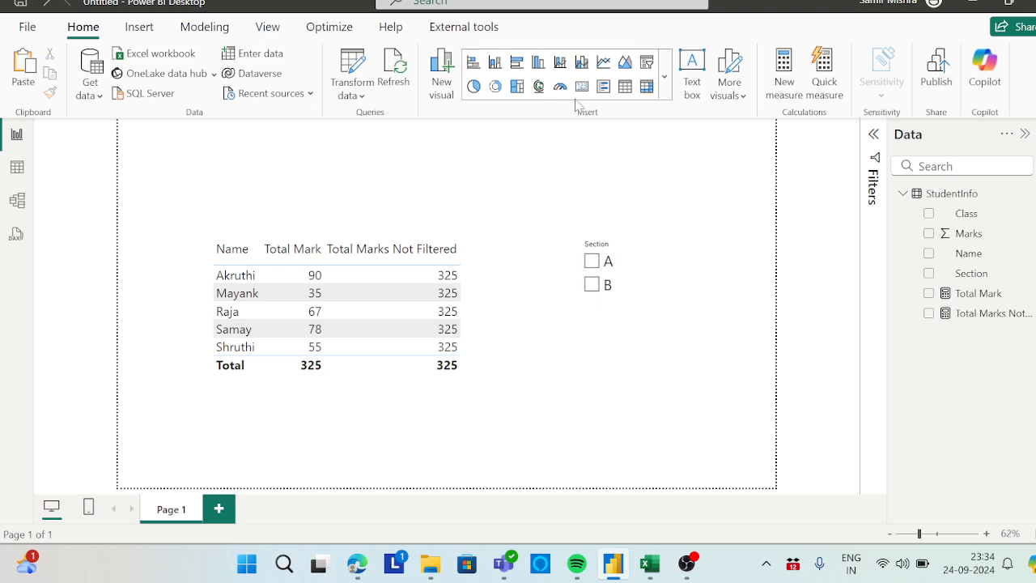
pyautogui.click(648, 63)
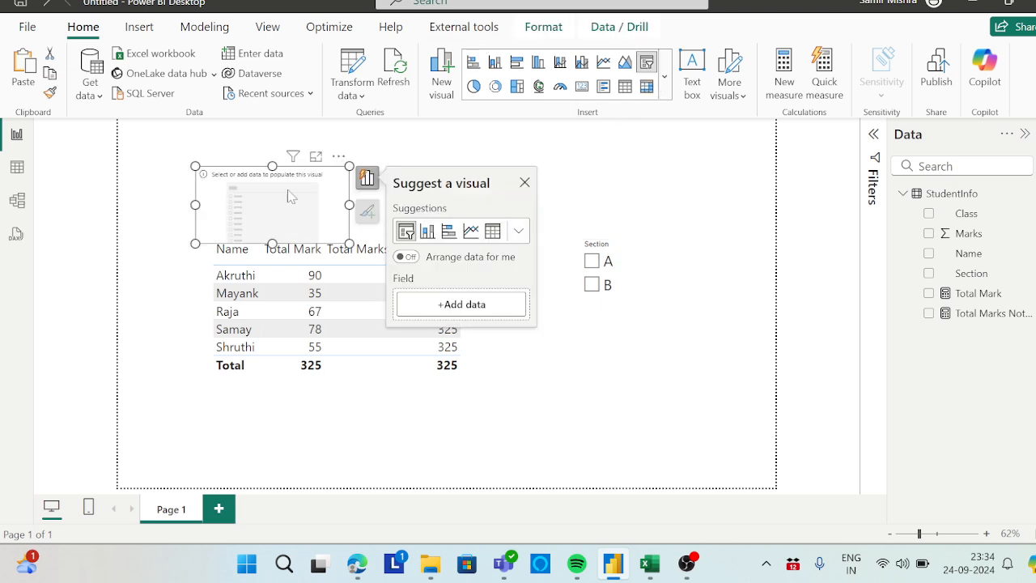
pyautogui.click(527, 176)
pyautogui.moveTo(527, 217); pyautogui.dragTo(643, 362)
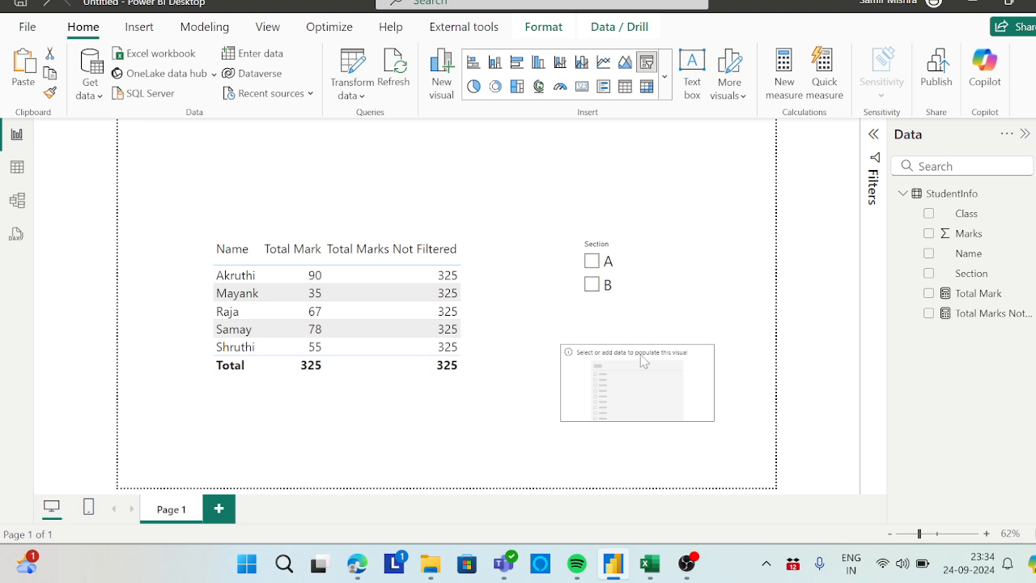
pyautogui.click(643, 362)
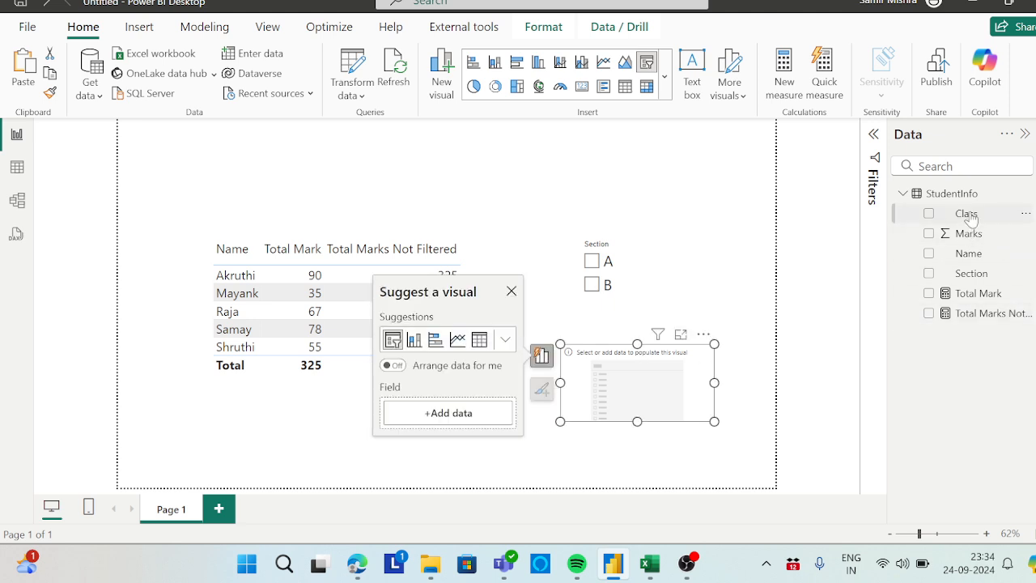
pyautogui.moveTo(967, 214); pyautogui.dragTo(648, 384)
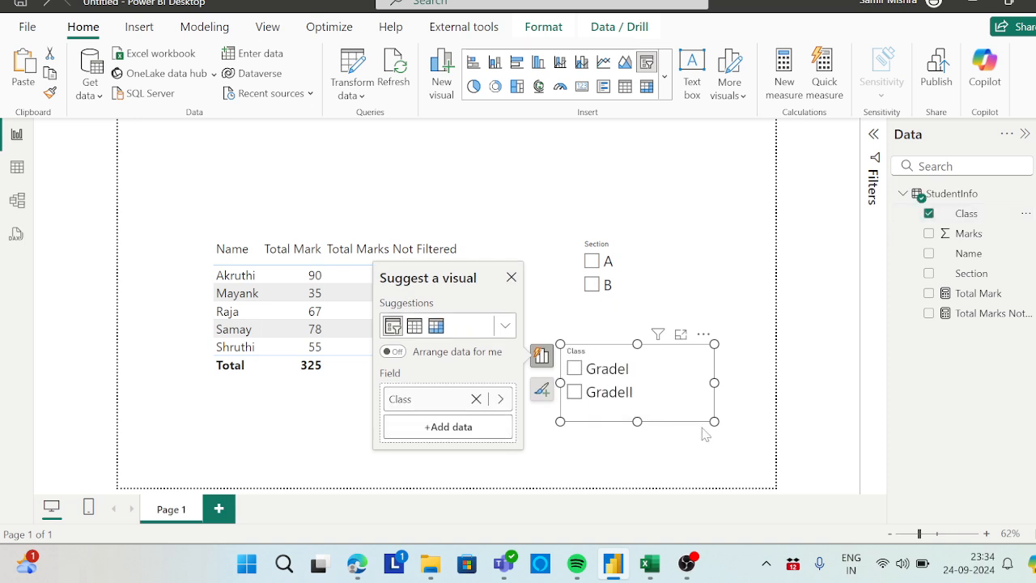
pyautogui.moveTo(714, 421); pyautogui.dragTo(716, 430)
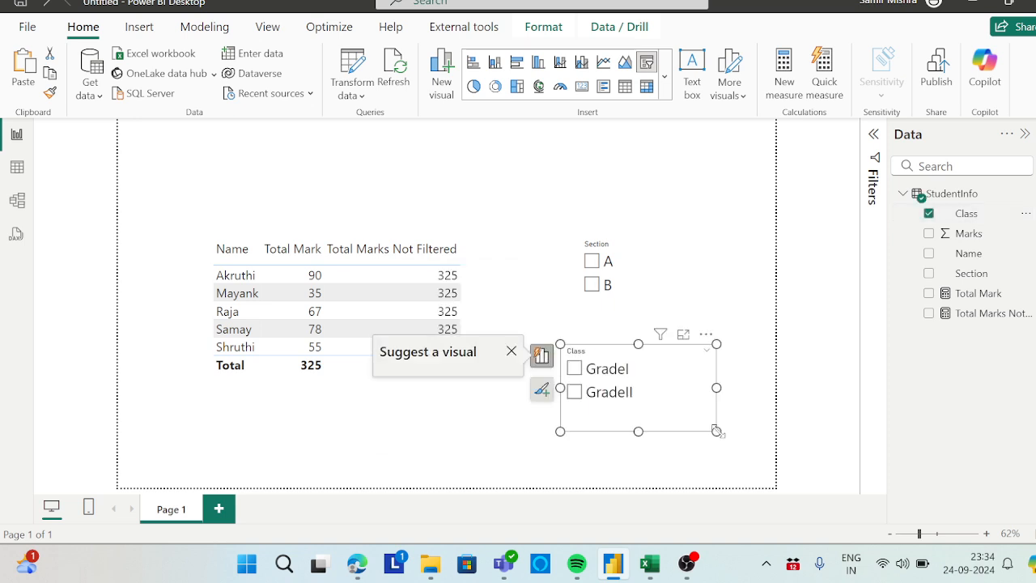
pyautogui.click(721, 160)
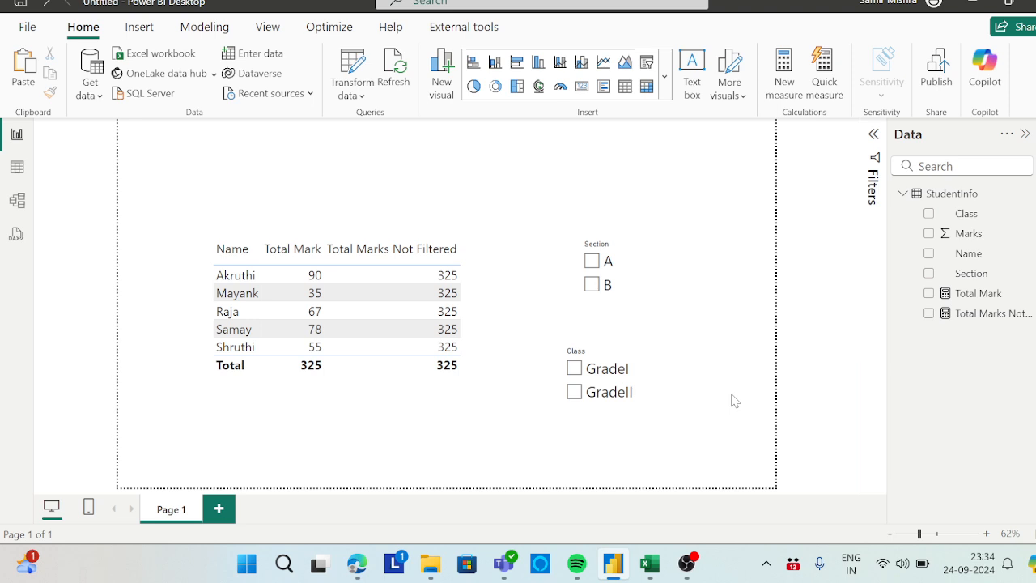
# - Try filtering the page by GradeI and by GradeII in the Class slicer, and clear the selection
pyautogui.click(580, 373)
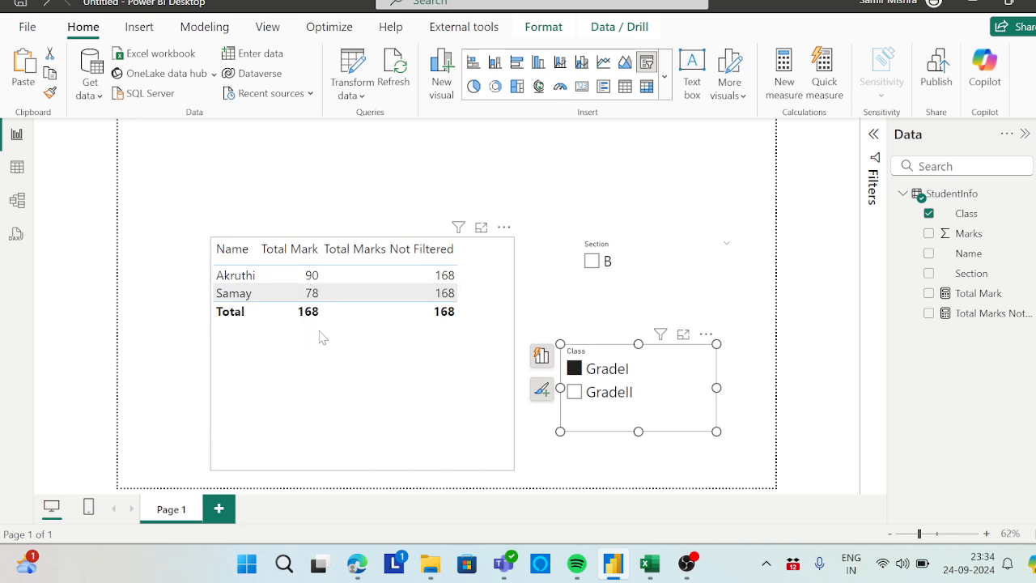
pyautogui.click(575, 399)
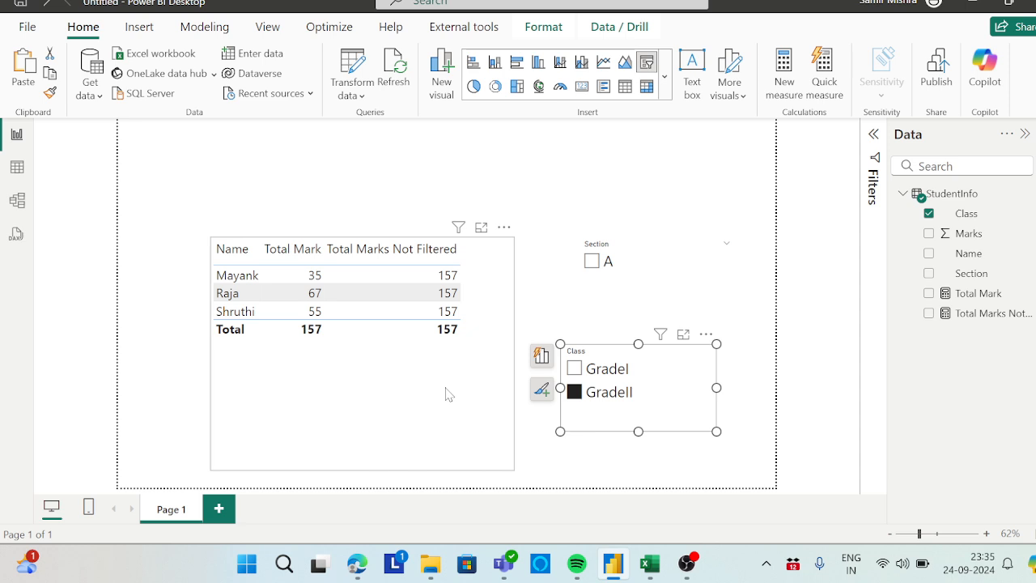
pyautogui.click(574, 391)
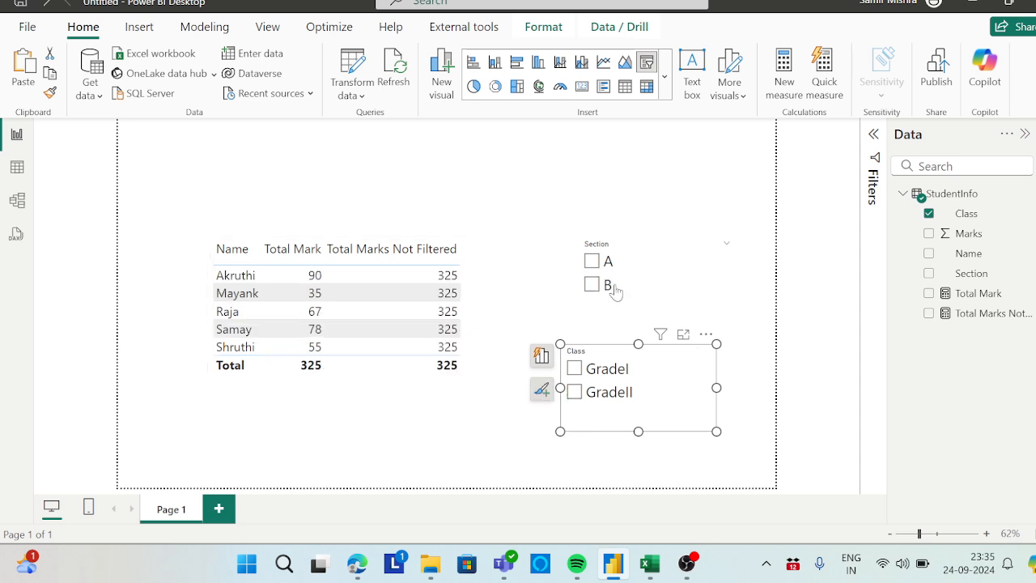
# - Replace ALLSELECTED() with the ALLEXCEPT function in the Total Marks Not Filtered formula
pyautogui.click(987, 321)
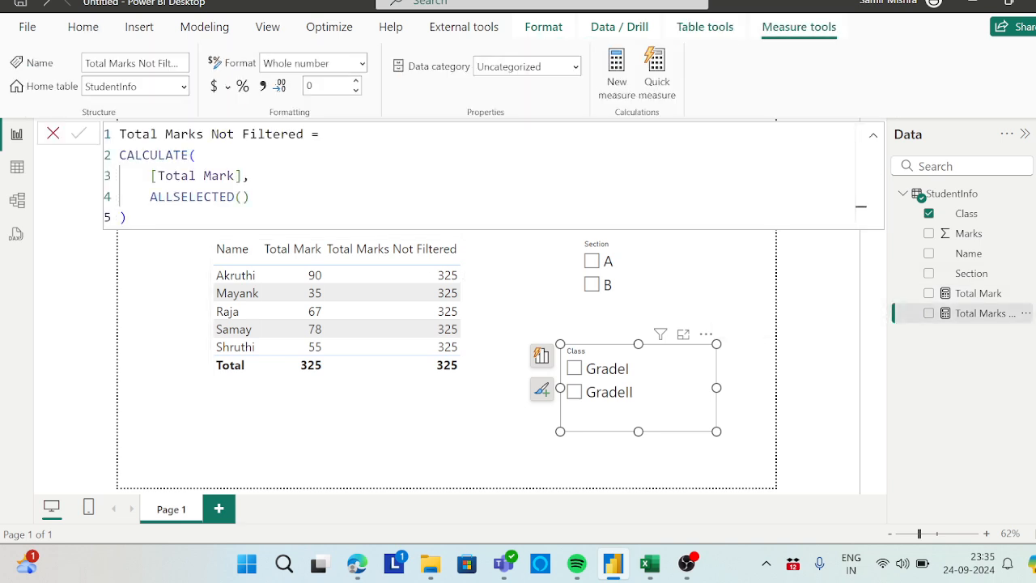
pyautogui.click(251, 197)
pyautogui.press('BackSpace')
pyautogui.press('BackSpace')
pyautogui.press('BackSpace')
pyautogui.press('BackSpace')
pyautogui.press('BackSpace')
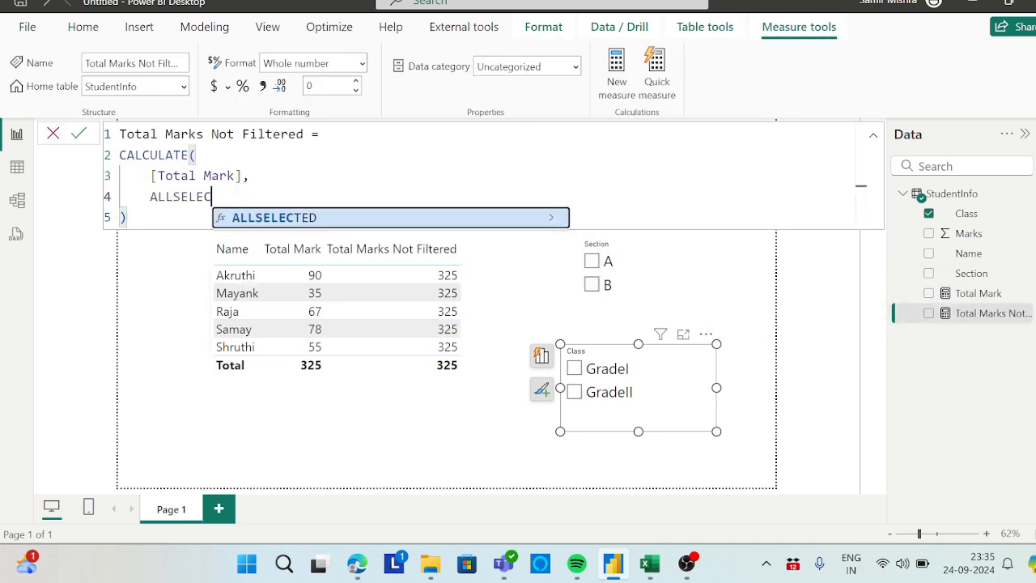
pyautogui.press('BackSpace')
pyautogui.press('BackSpace')
pyautogui.press('BackSpace')
pyautogui.press('BackSpace')
pyautogui.press('BackSpace')
pyautogui.write('e')
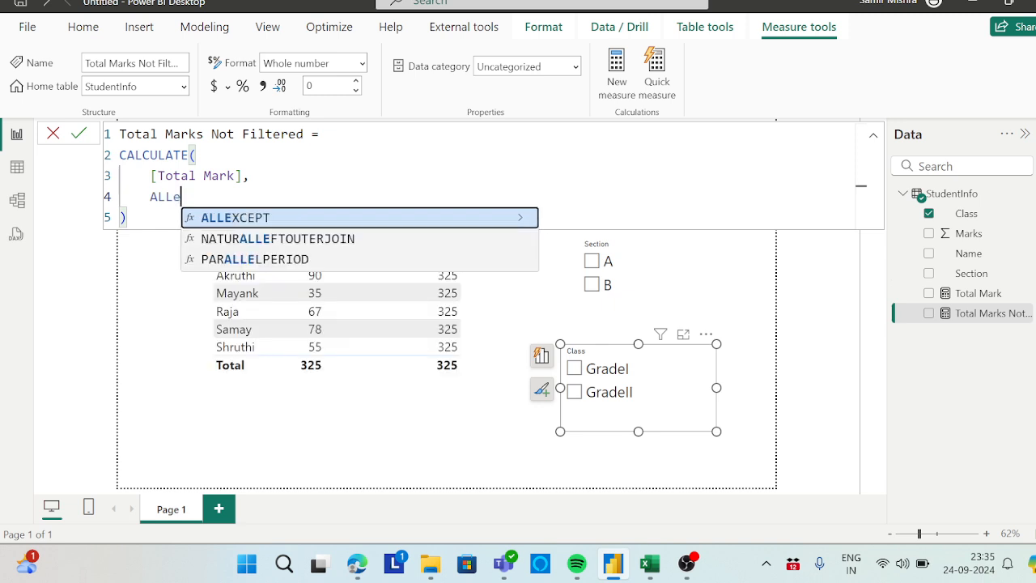
pyautogui.write('x')
pyautogui.press('Tab')
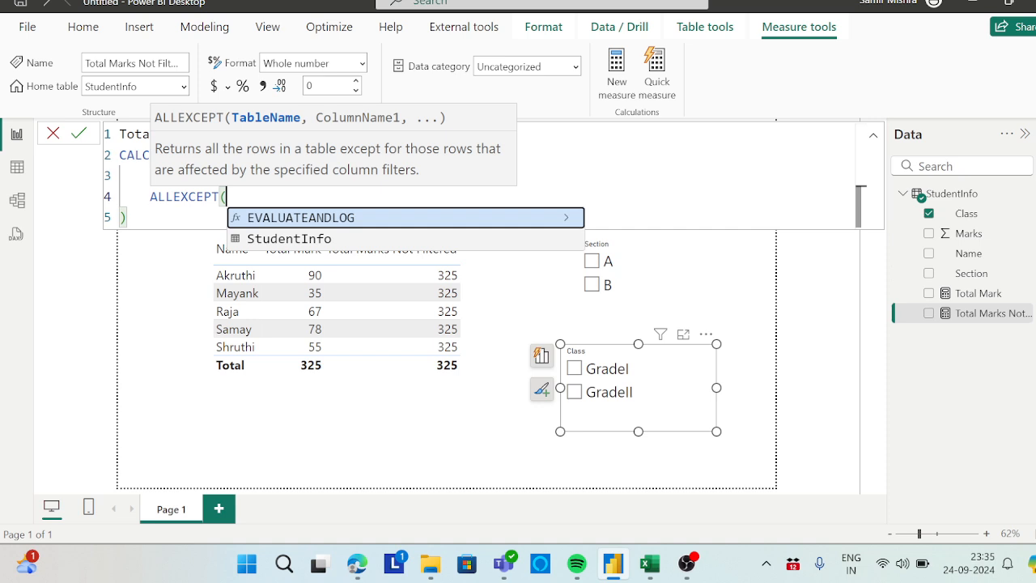
# - Complete the filter as ALLEXCEPT(StudentInfo,StudentInfo[Section]), commit the measure and close its formula
pyautogui.write('st')
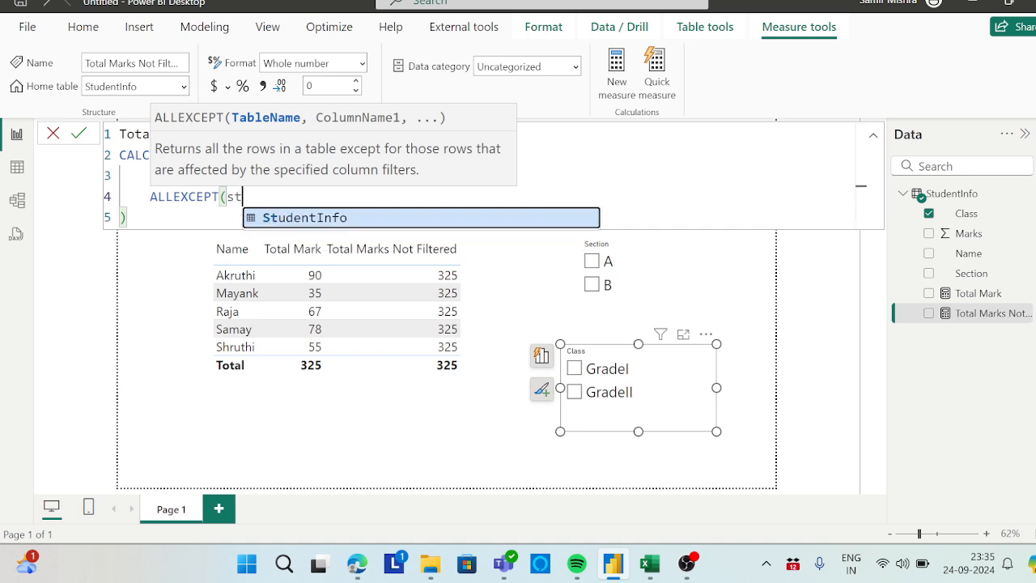
pyautogui.press('Tab')
pyautogui.write(',')
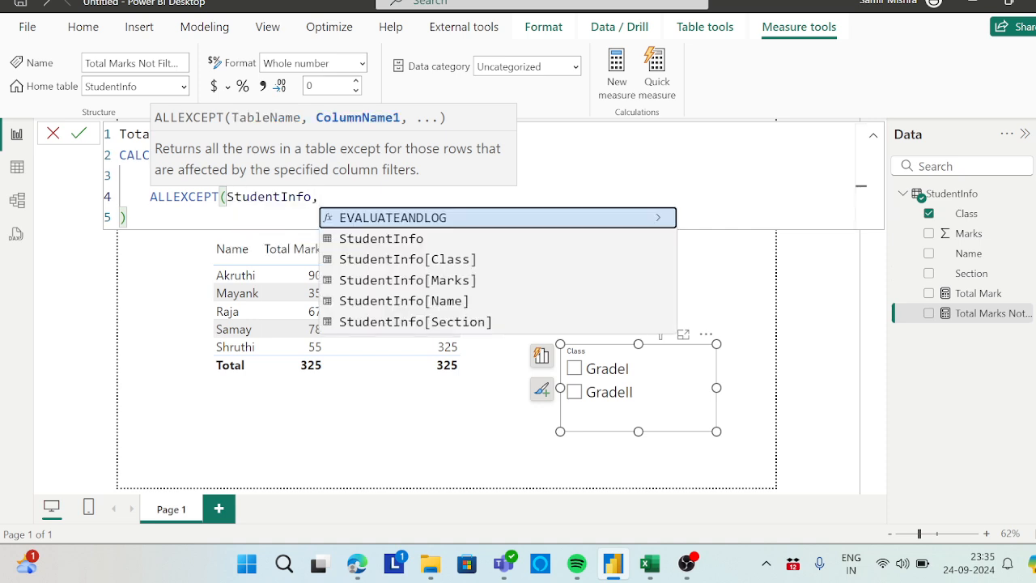
pyautogui.write('sec')
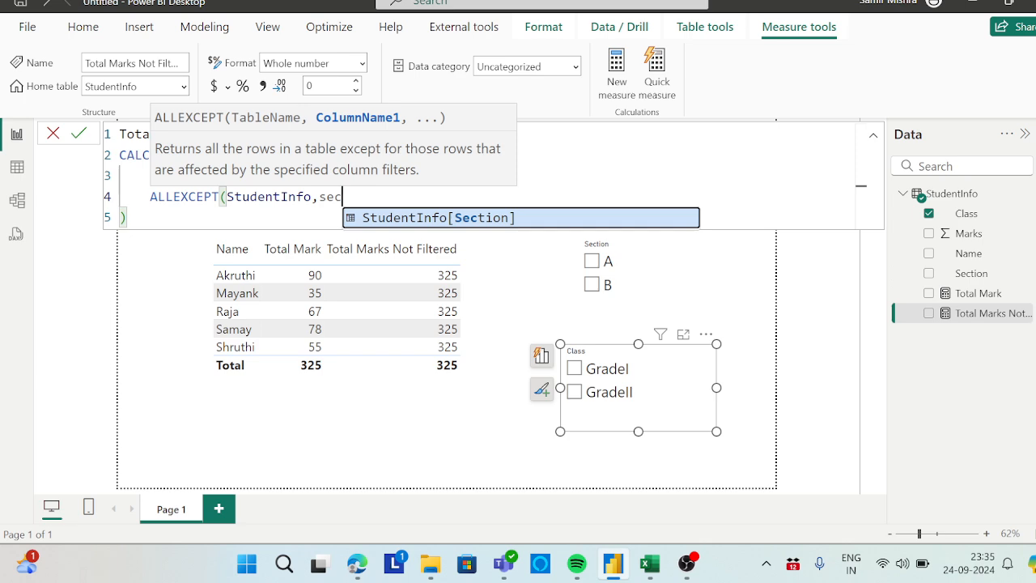
pyautogui.press('Tab')
pyautogui.write(')')
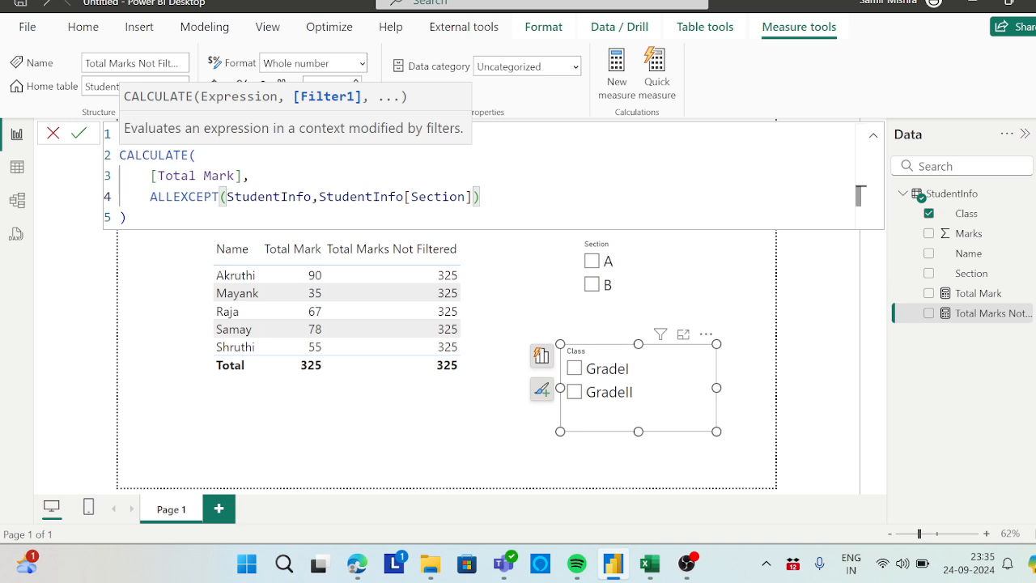
pyautogui.moveTo(318, 197); pyautogui.dragTo(471, 197)
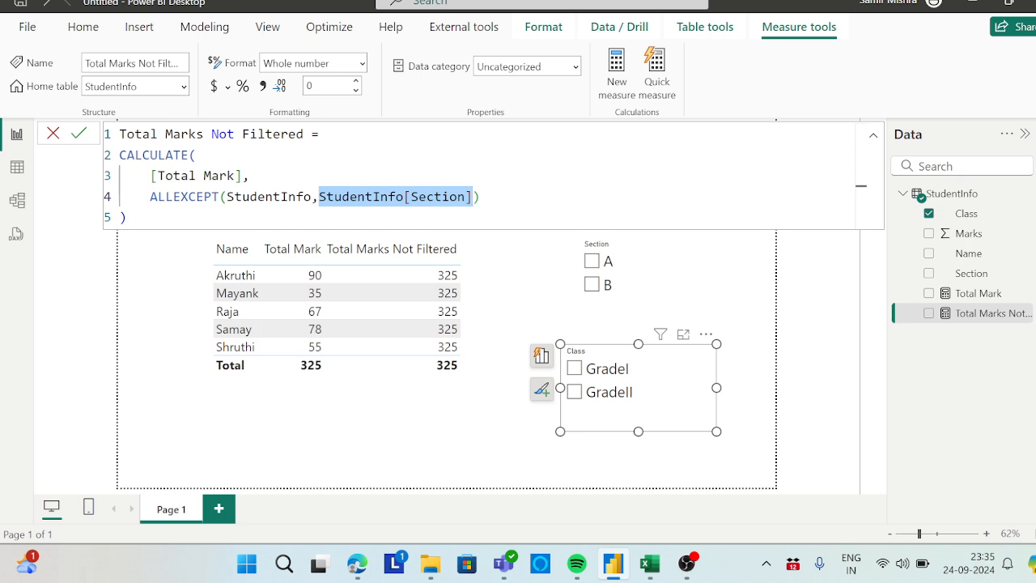
pyautogui.click(318, 227)
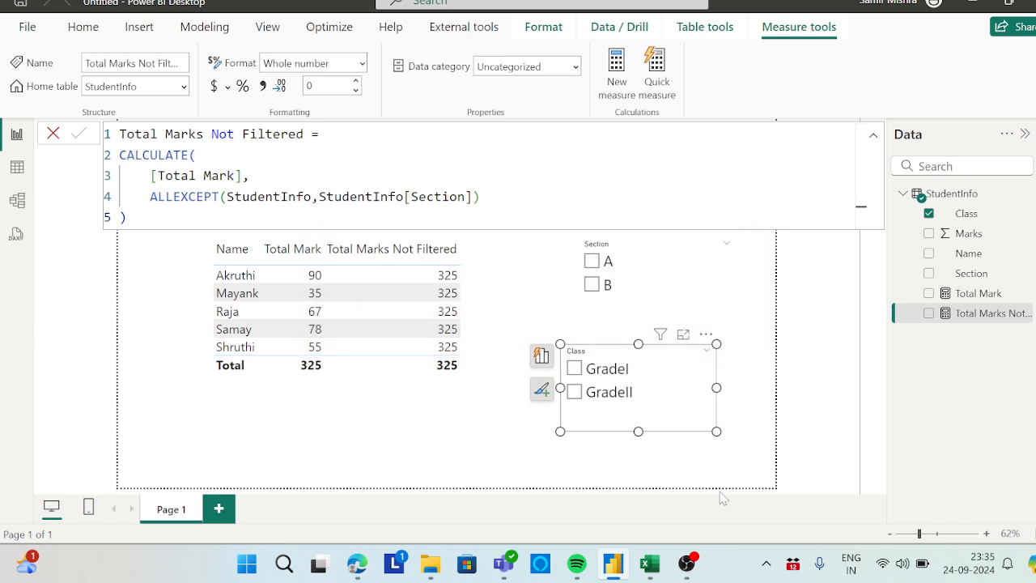
pyautogui.click(922, 197)
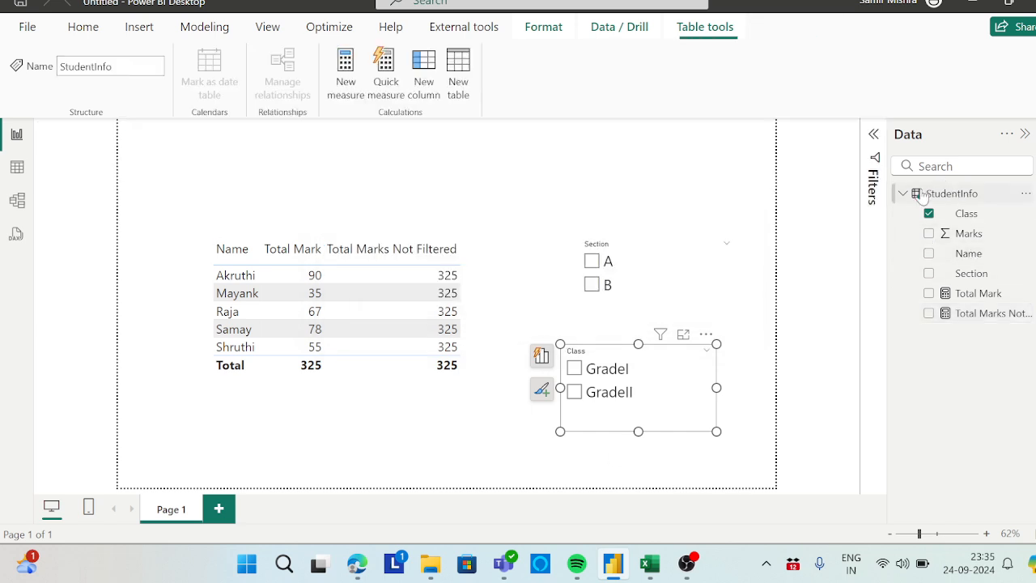
# - Try filtering by section A and by section B in the Section slicer, clearing each selection
pyautogui.click(592, 262)
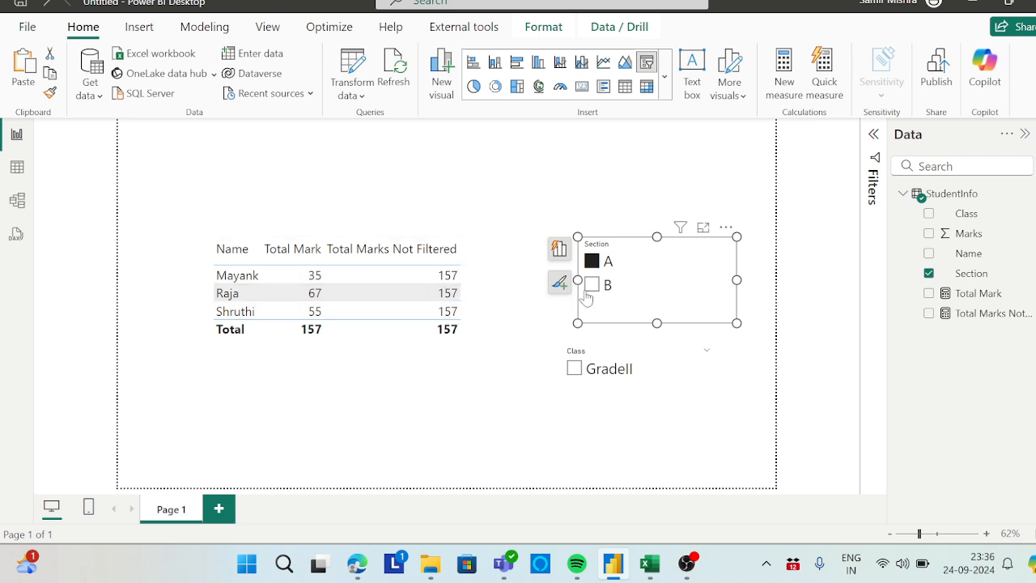
pyautogui.click(591, 260)
pyautogui.click(592, 284)
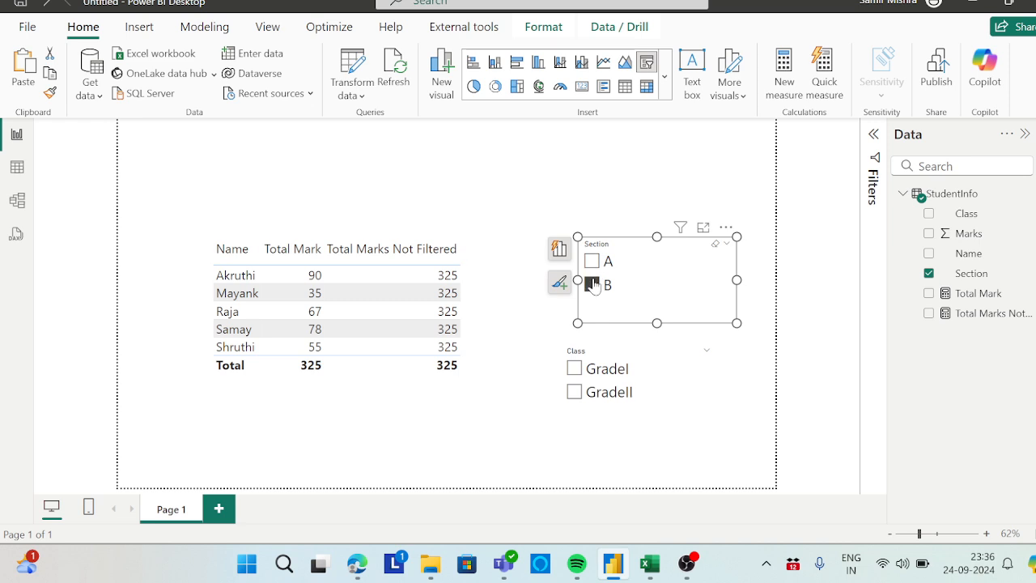
pyautogui.click(594, 285)
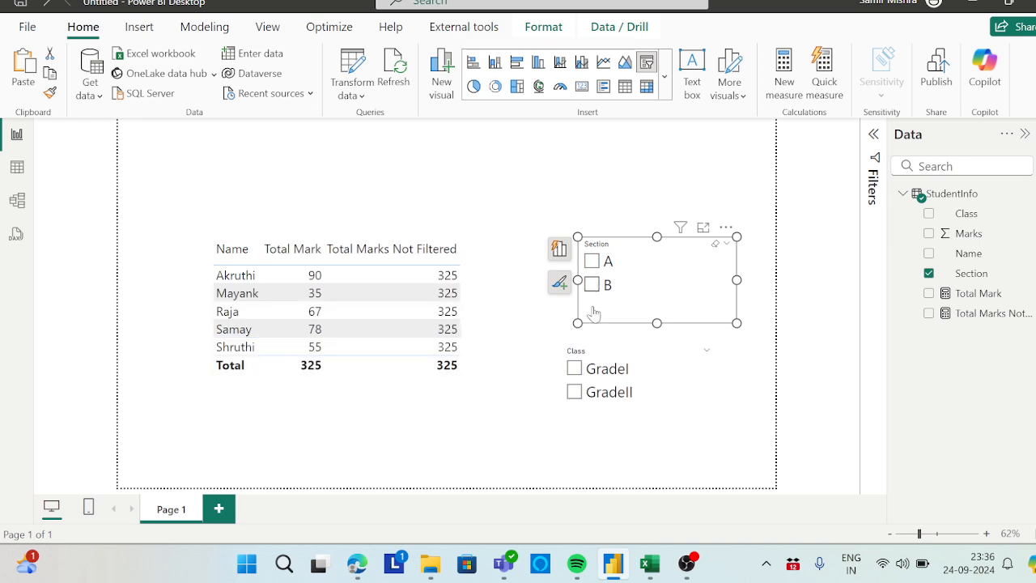
# - Filter the page to GradeII in the Class slicer and review the StudentInfo[Section] argument in the Total Marks Not Filtered formula
pyautogui.click(574, 392)
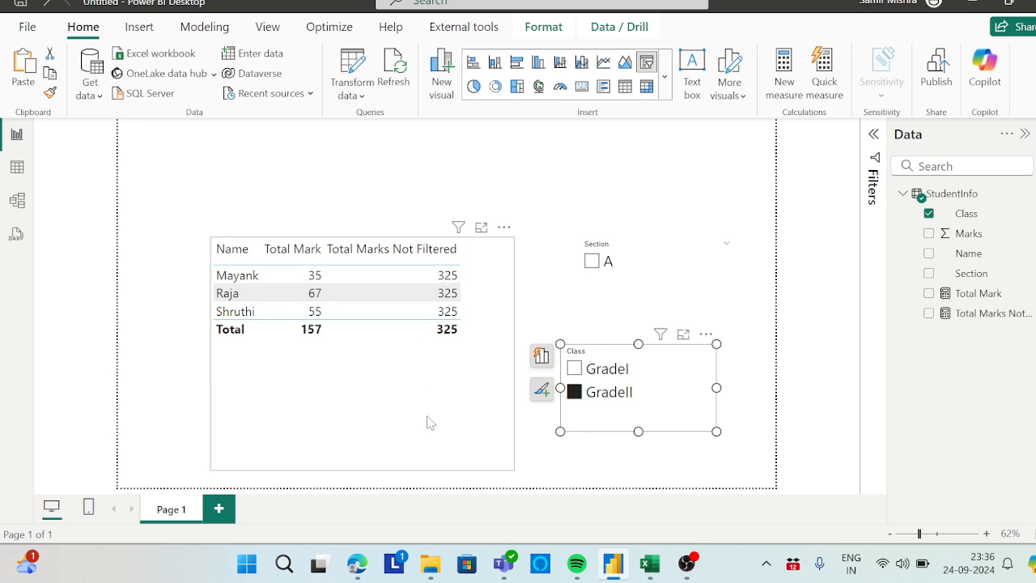
pyautogui.click(986, 314)
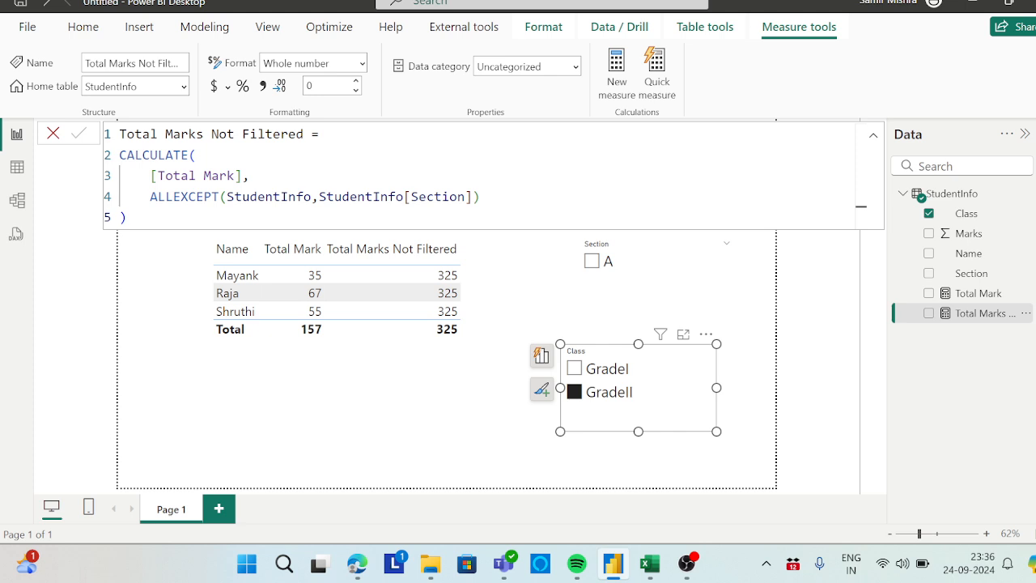
pyautogui.moveTo(319, 197); pyautogui.dragTo(472, 197)
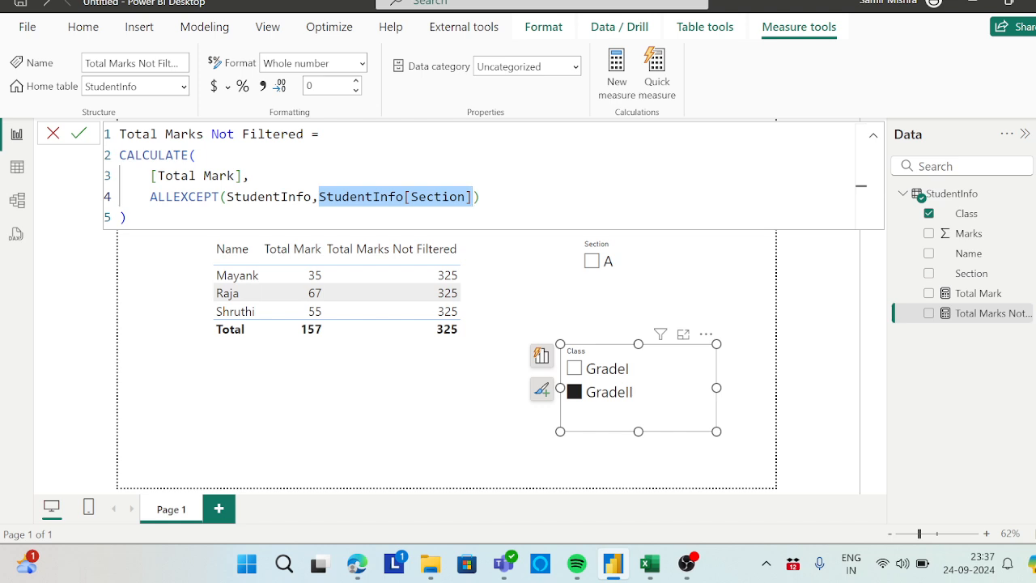
pyautogui.click(687, 562)
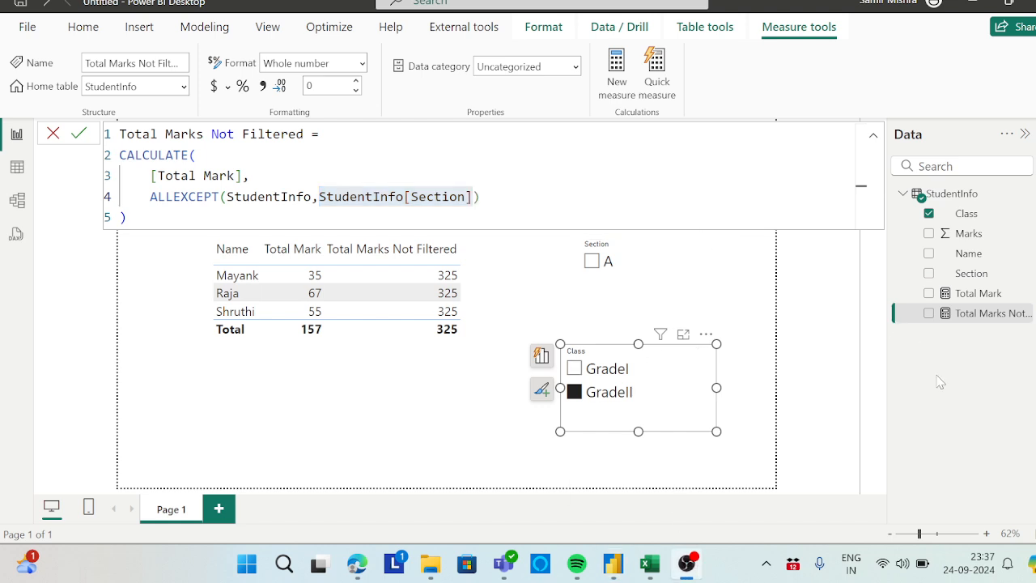